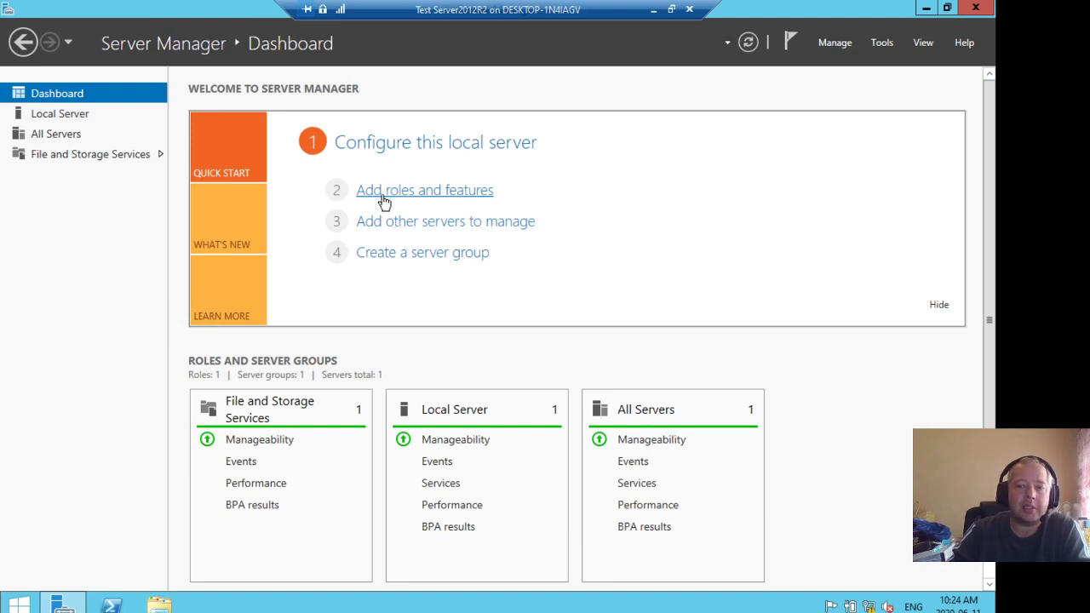
# Open the Add Roles and Features Wizard for the local server and move past the Before You Begin page
pyautogui.click(60, 113)
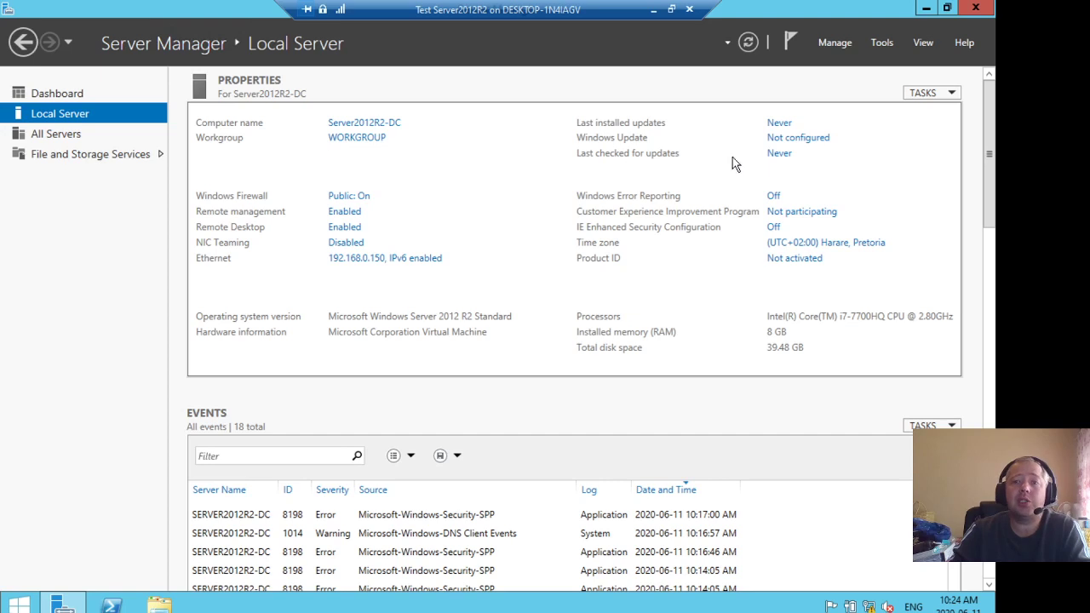
pyautogui.click(834, 42)
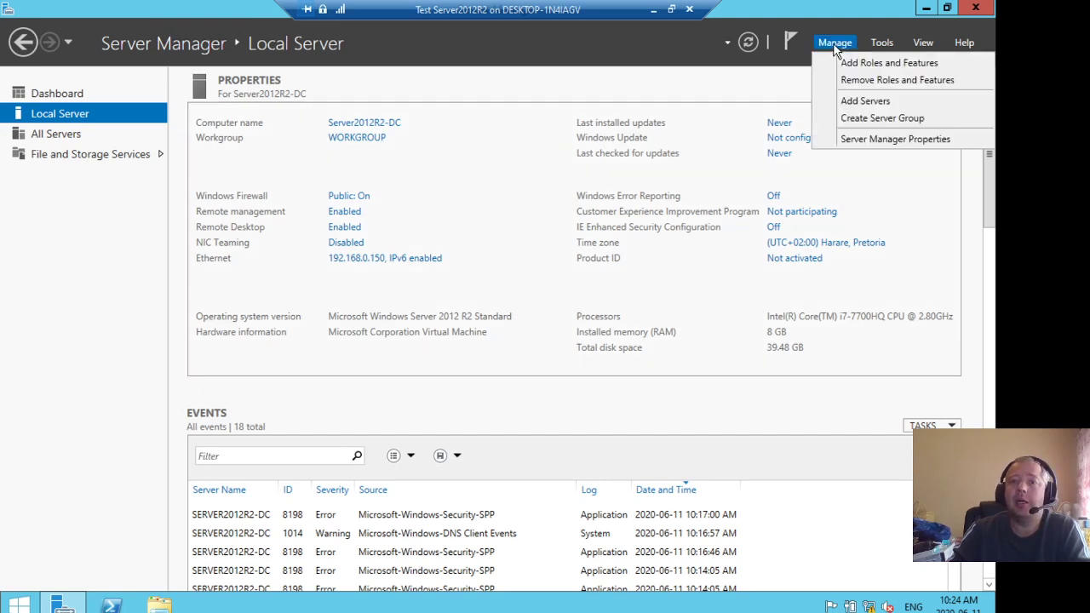
pyautogui.click(928, 68)
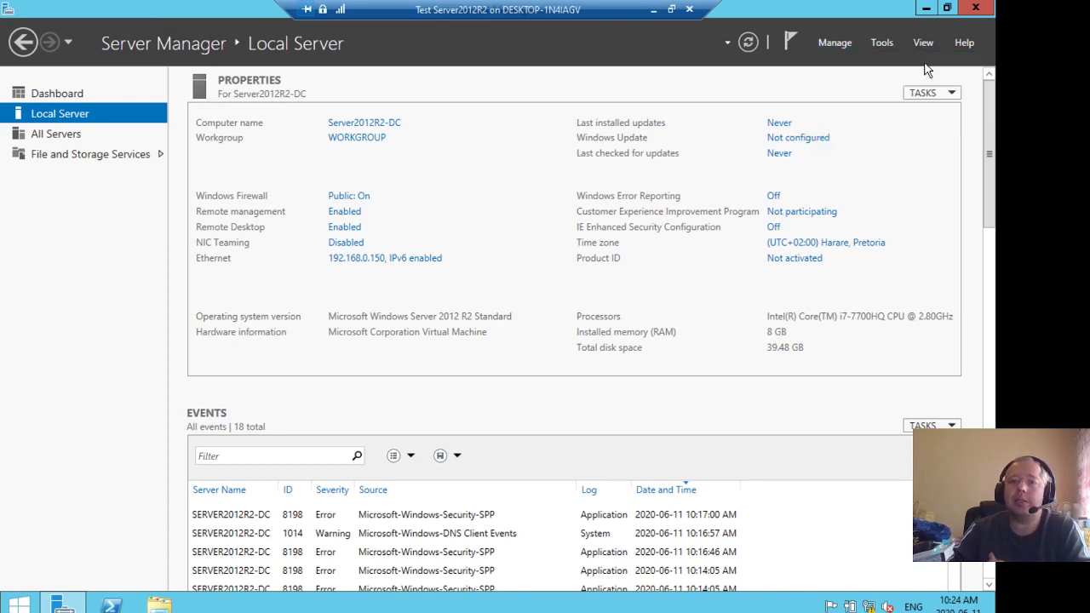
pyautogui.moveTo(429, 154); pyautogui.dragTo(476, 66)
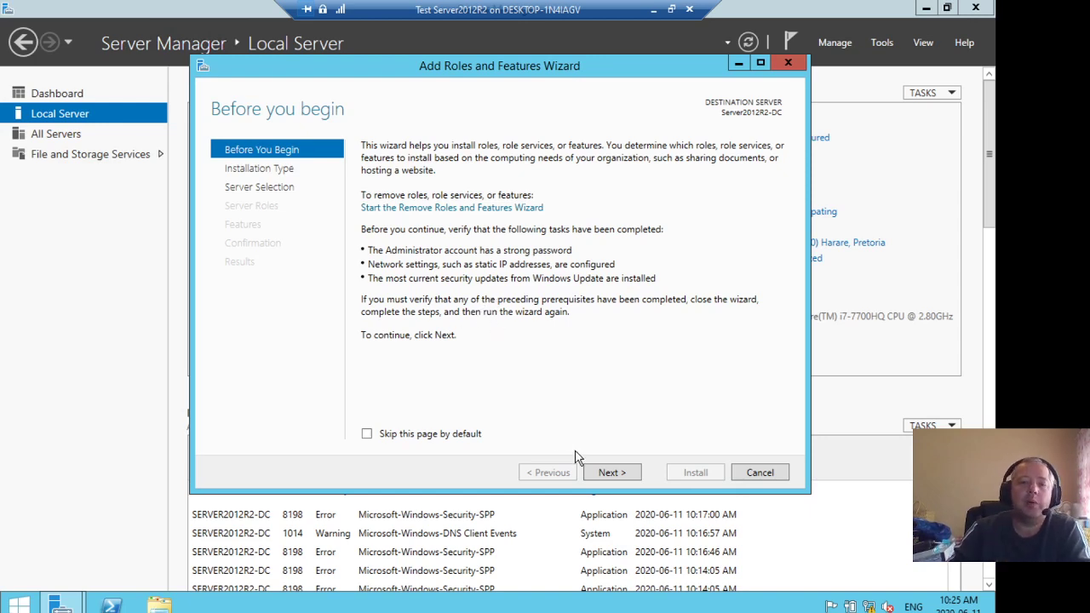
pyautogui.click(611, 474)
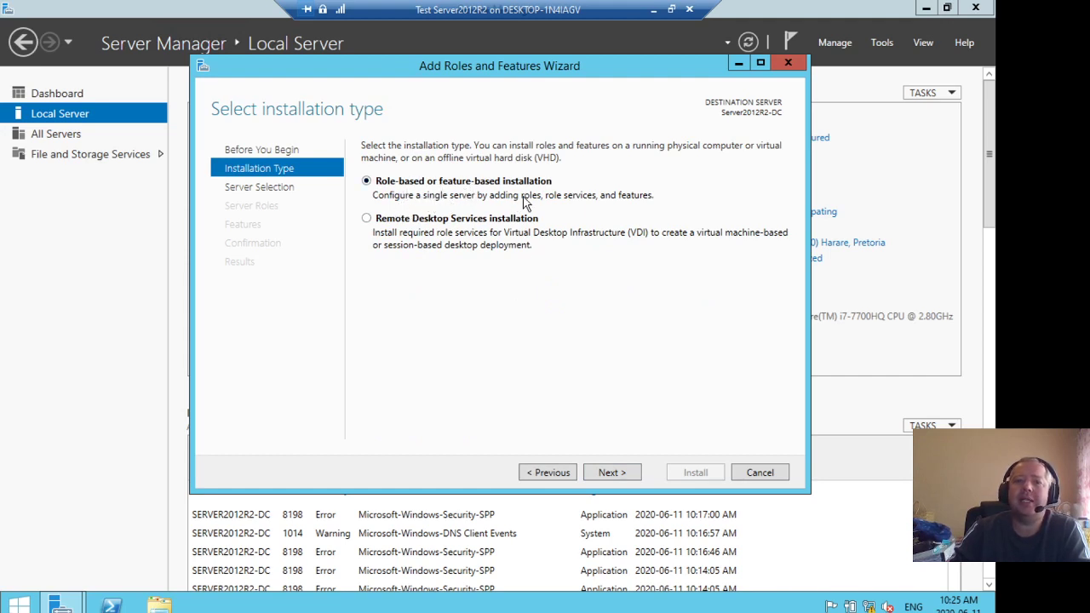
# Choose role-based or feature-based installation as the installation type and continue
pyautogui.click(408, 221)
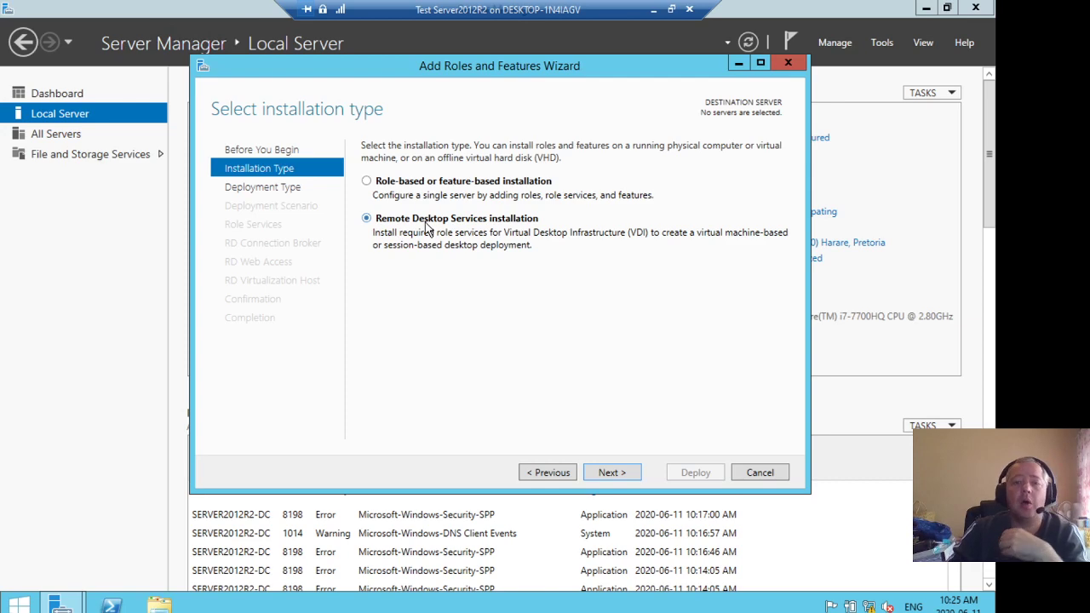
pyautogui.click(406, 186)
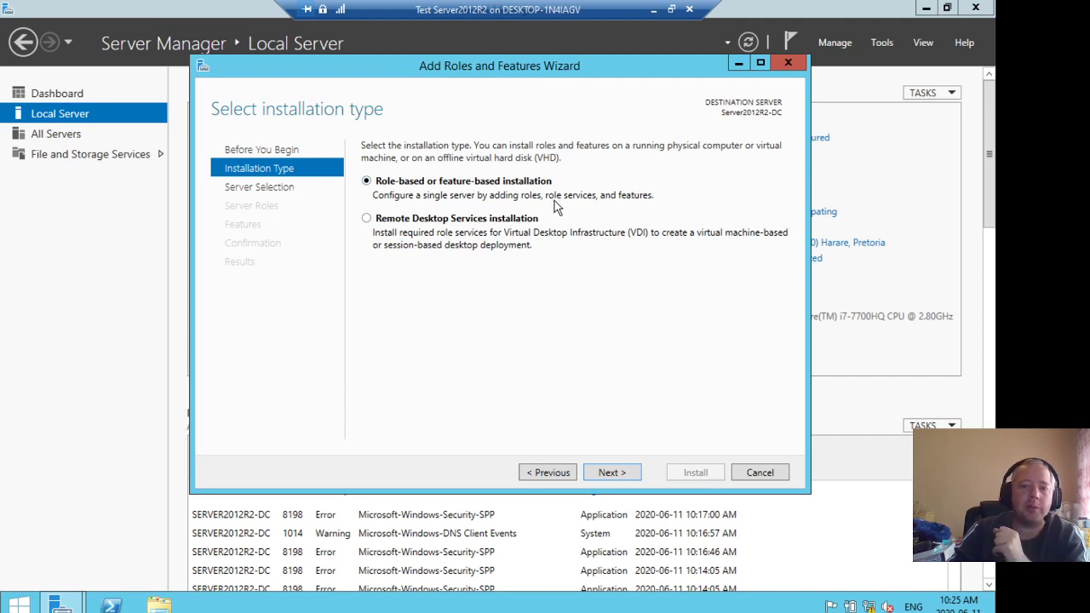
pyautogui.click(609, 475)
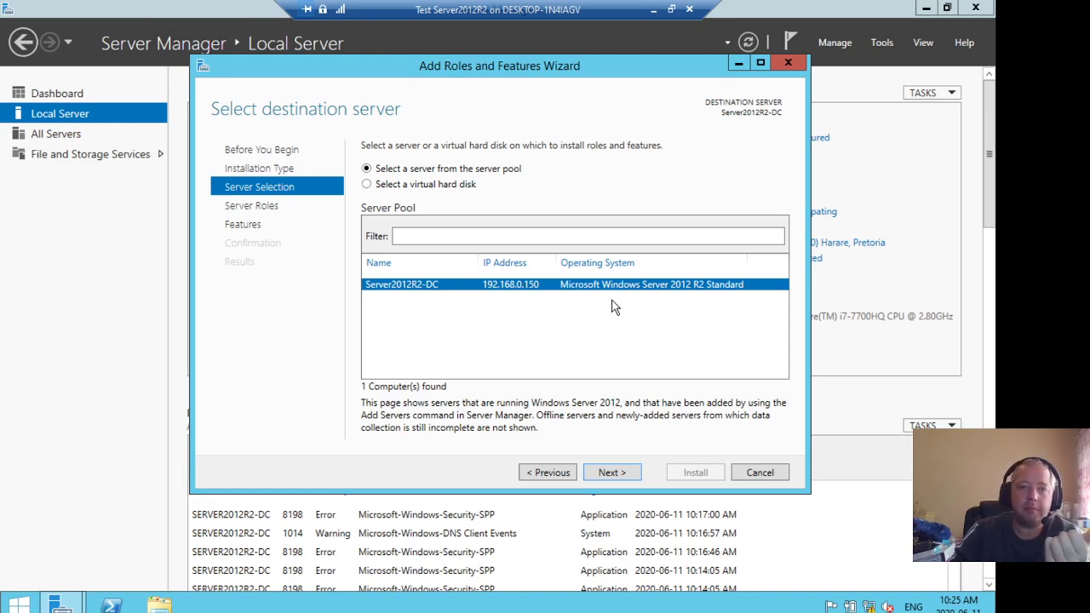
# Keep the local server as destination and select the Active Directory Domain Services role, adding its required features
pyautogui.click(613, 473)
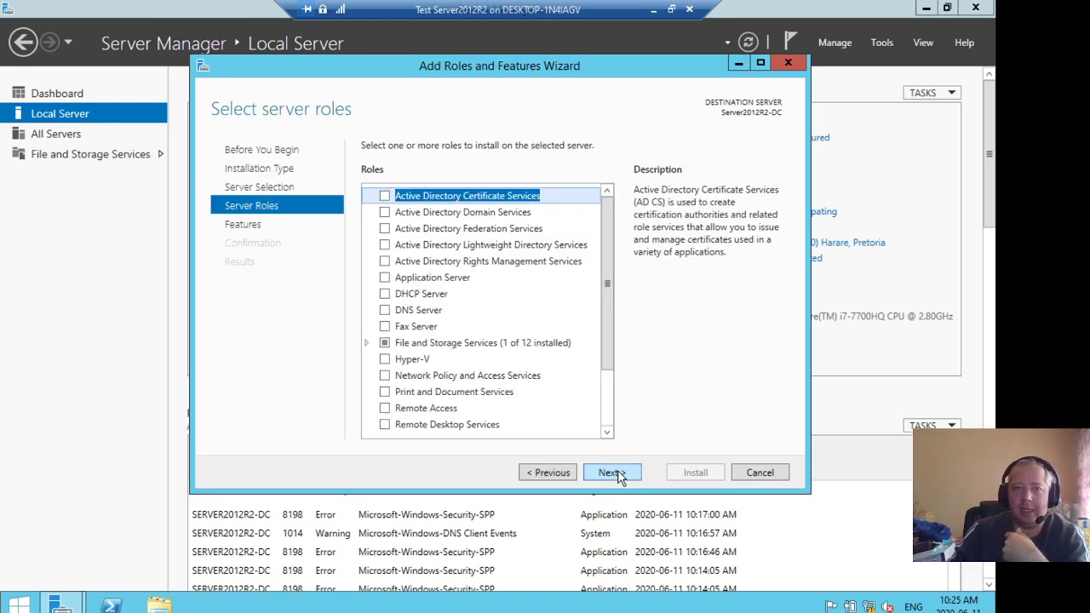
pyautogui.moveTo(607, 284); pyautogui.dragTo(597, 244)
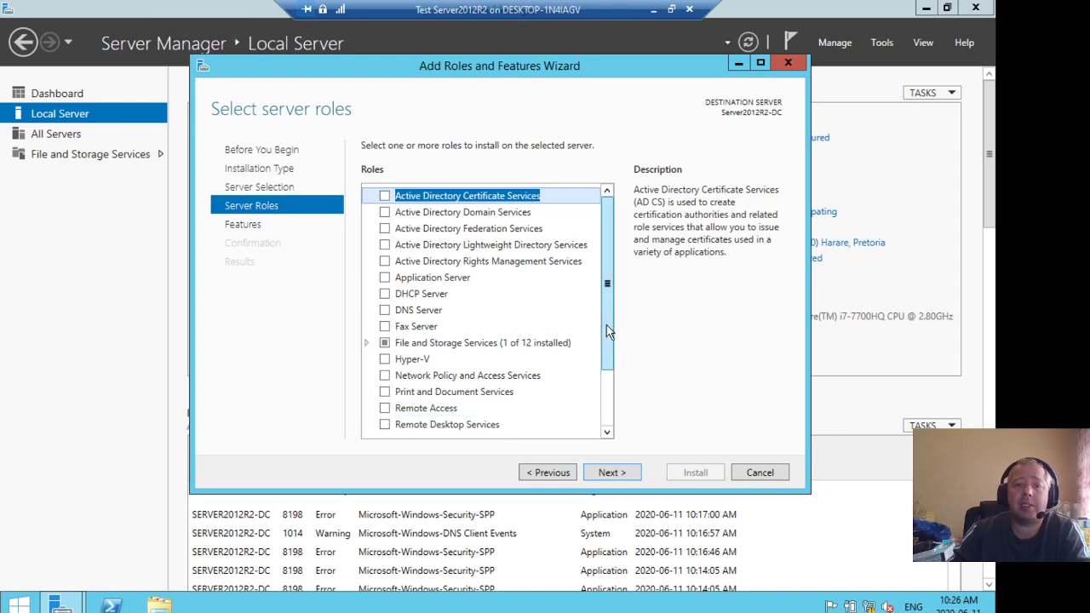
pyautogui.moveTo(607, 330); pyautogui.dragTo(603, 415)
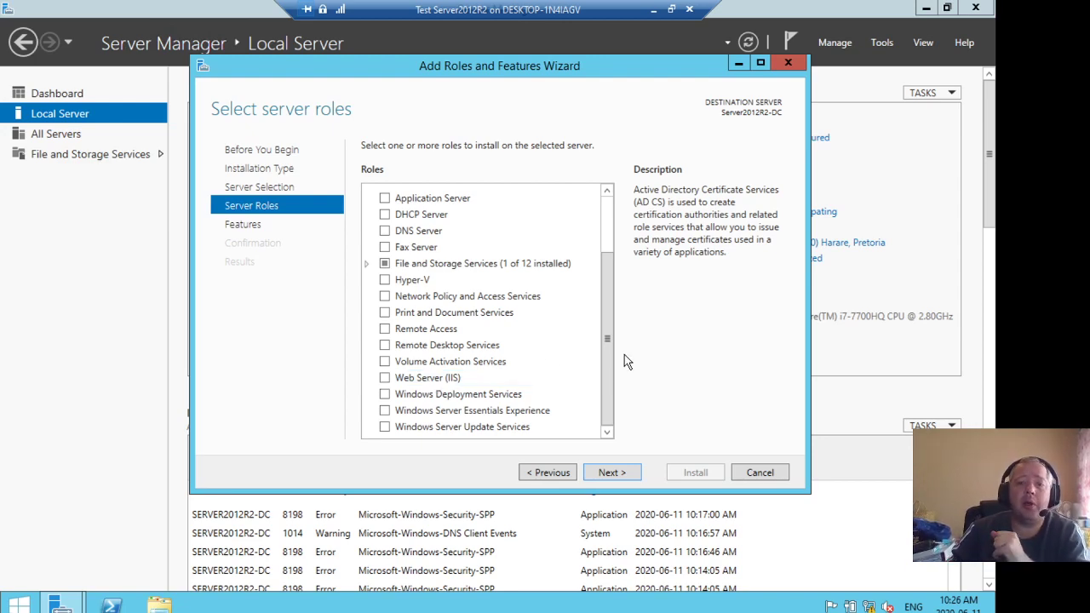
pyautogui.moveTo(608, 369); pyautogui.dragTo(613, 263)
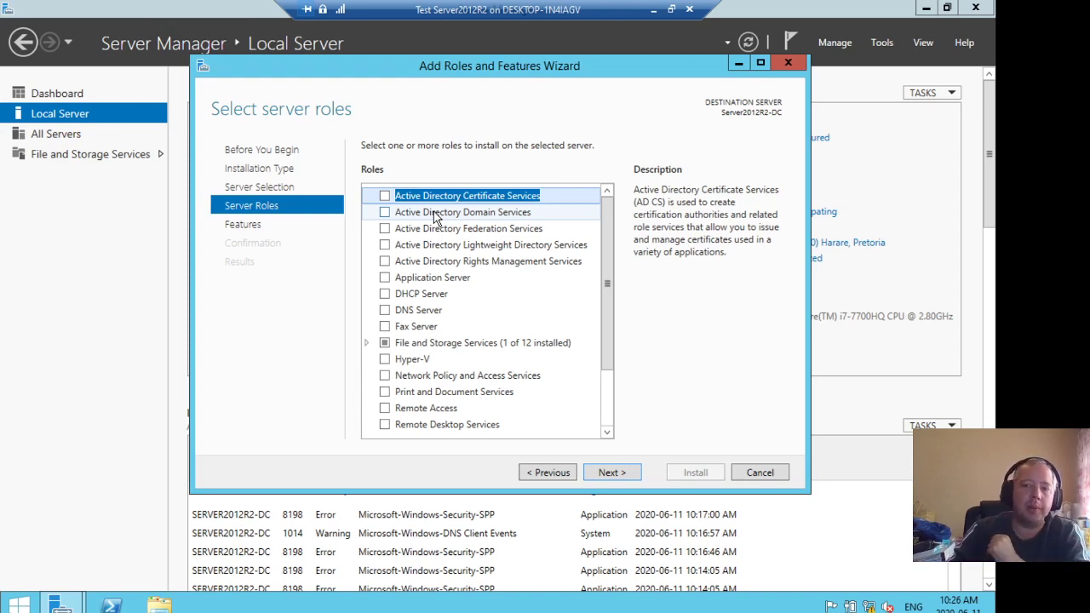
pyautogui.click(383, 215)
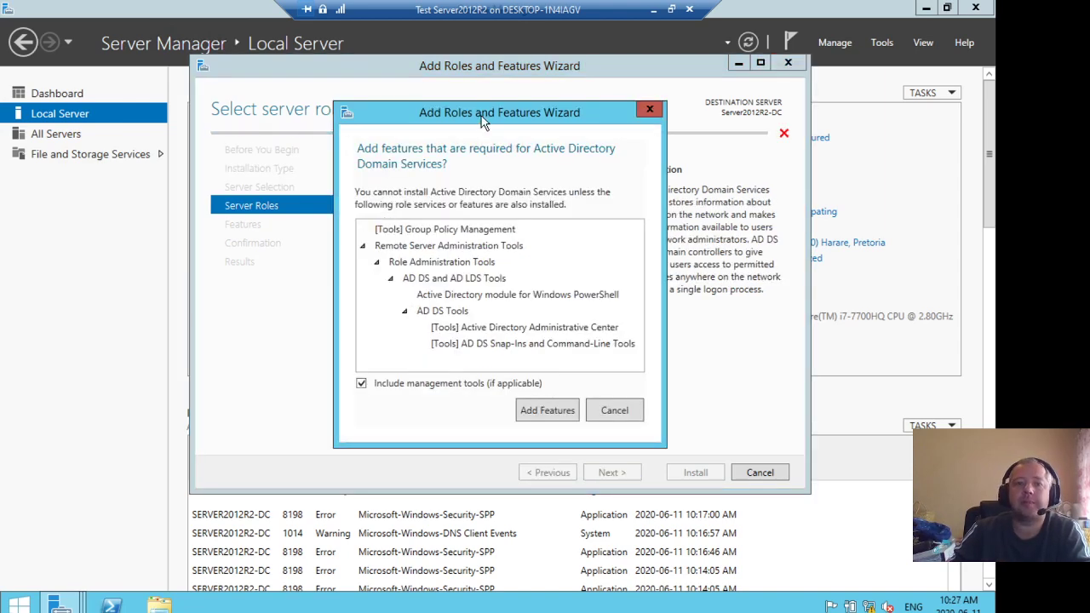
pyautogui.moveTo(504, 103); pyautogui.dragTo(534, 91)
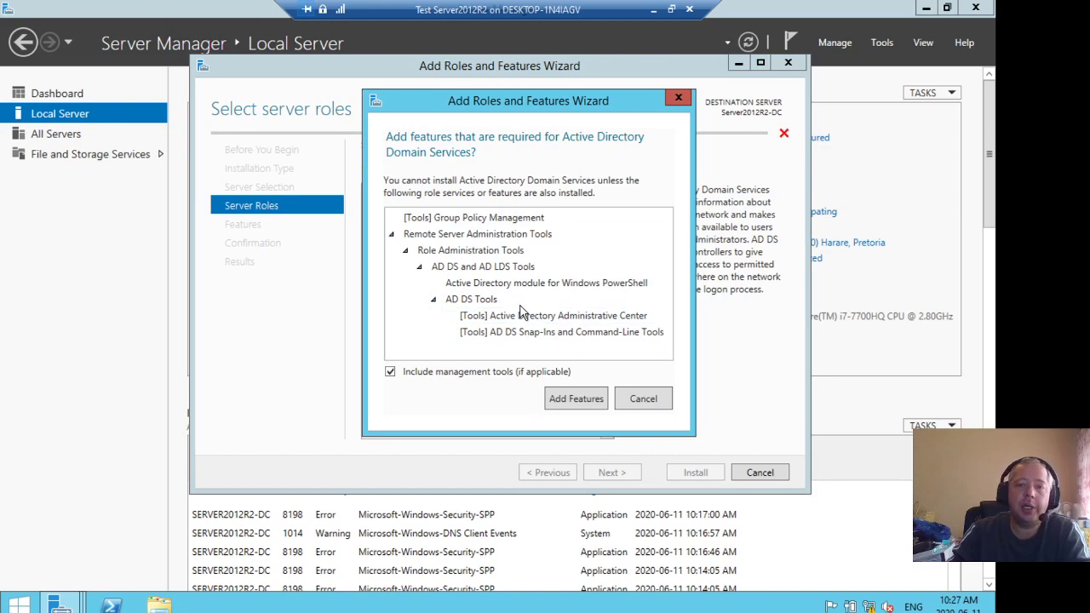
pyautogui.click(575, 400)
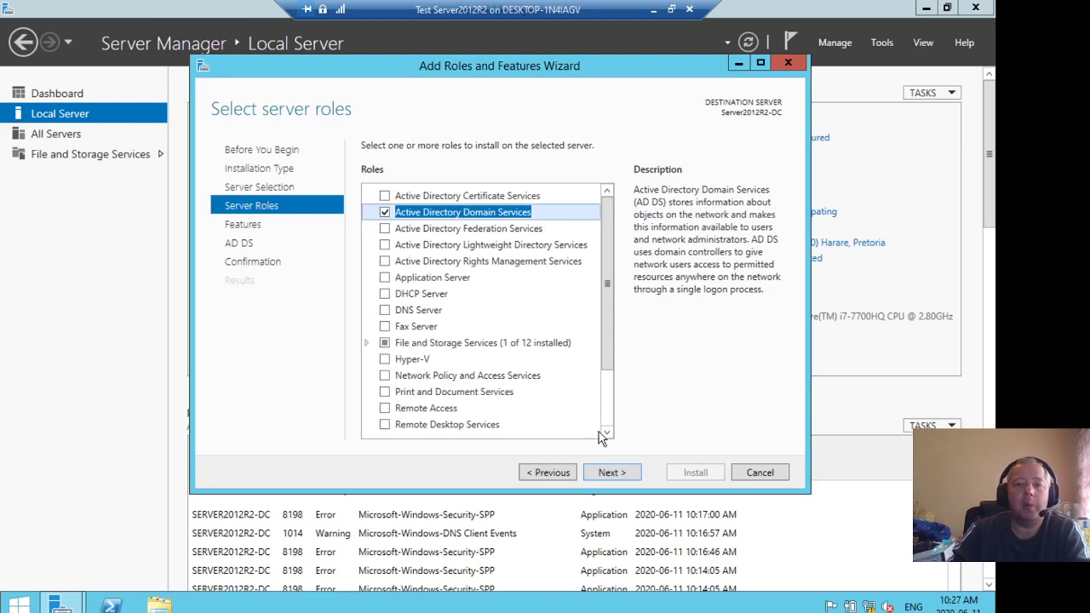
# Continue through the features and AD DS pages with the default selections to reach the confirmation page
pyautogui.click(609, 475)
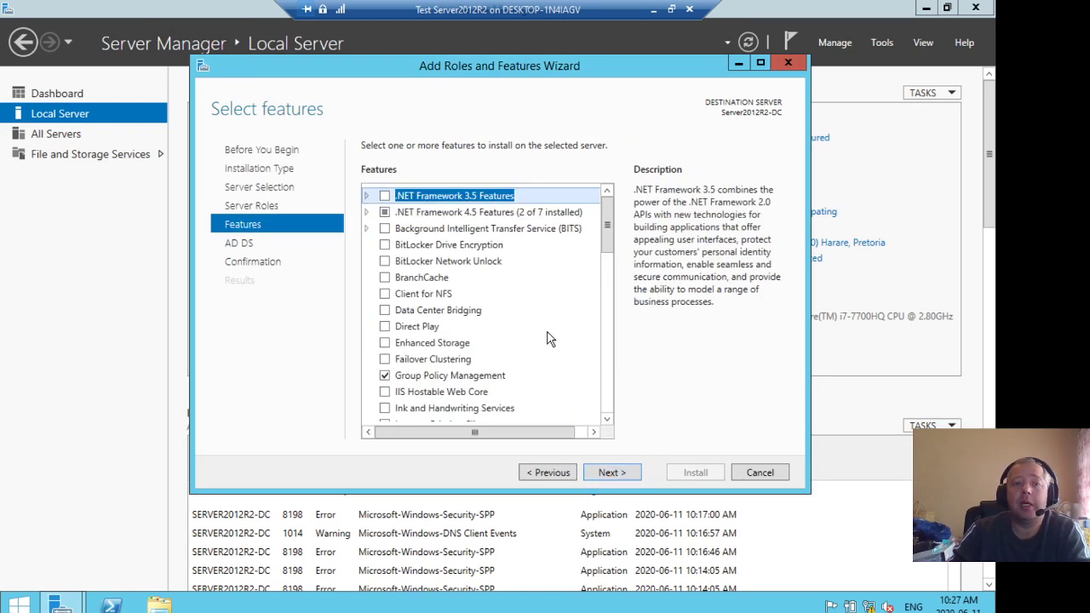
pyautogui.moveTo(608, 226); pyautogui.dragTo(608, 344)
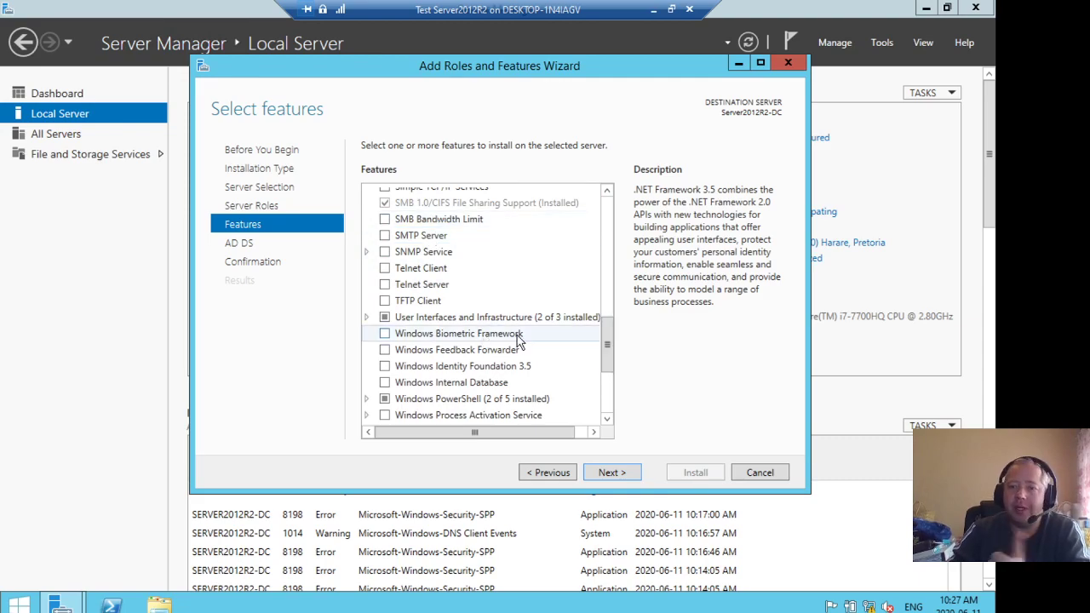
pyautogui.moveTo(606, 346); pyautogui.dragTo(606, 378)
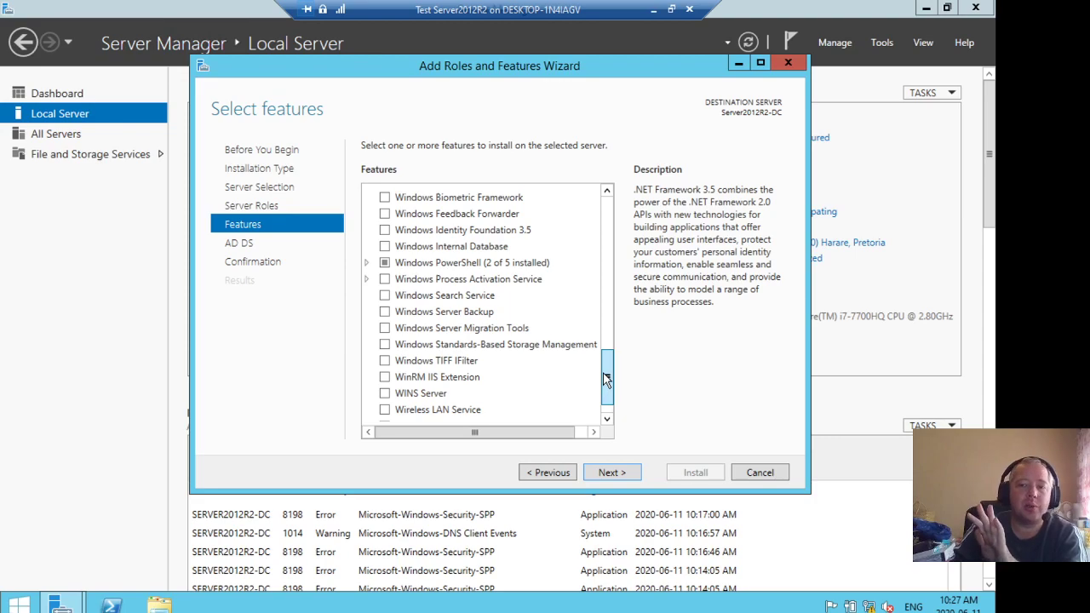
pyautogui.scroll(15, 606, 378)
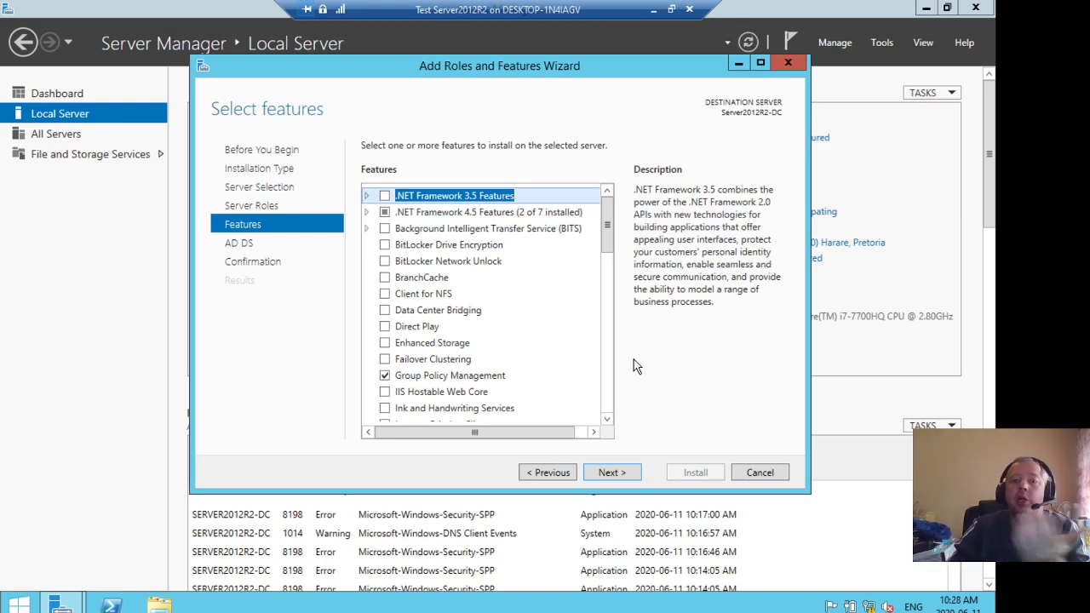
pyautogui.click(610, 474)
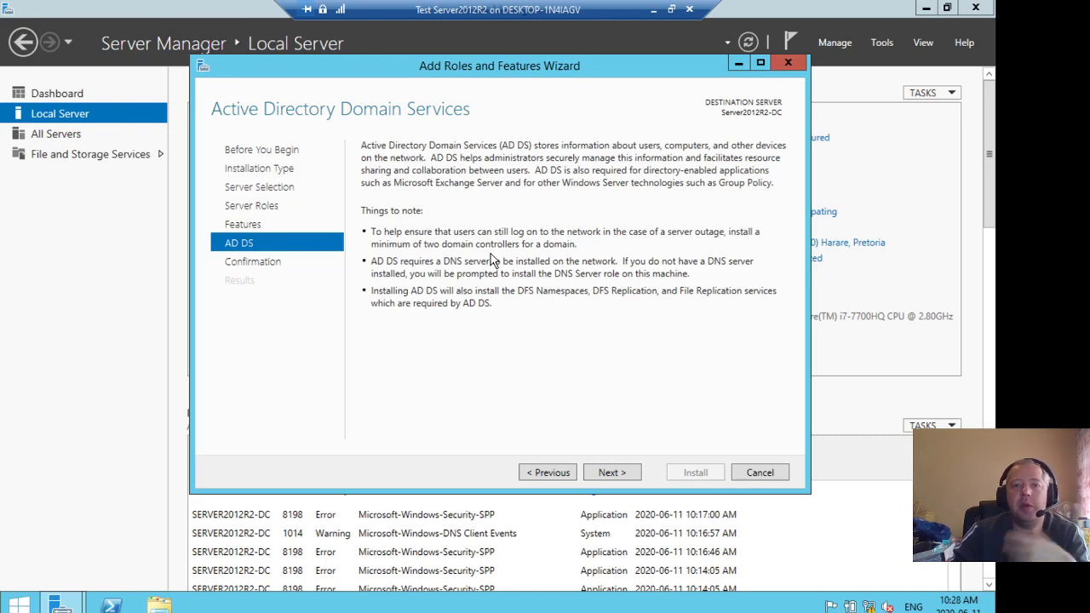
pyautogui.click(610, 474)
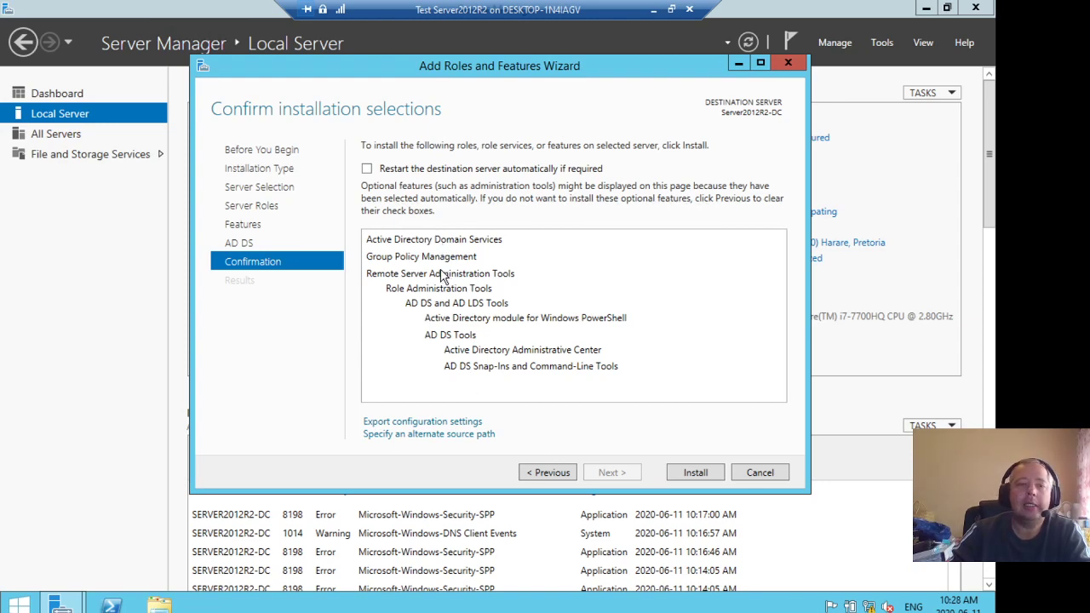
# Allow the destination server to restart automatically if required, install the selections, and close the wizard
pyautogui.click(367, 170)
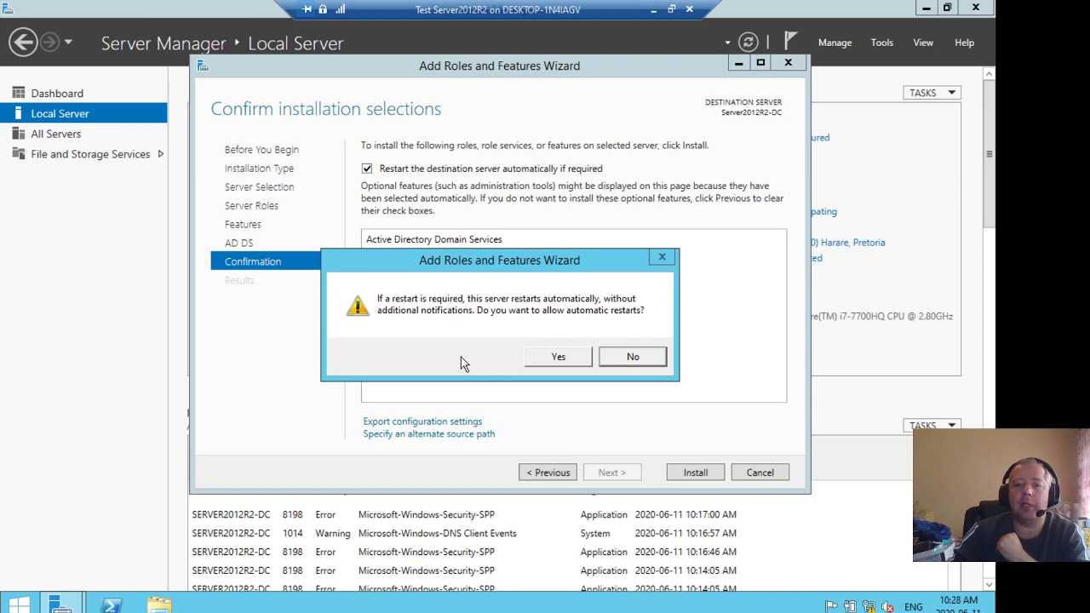
pyautogui.click(559, 357)
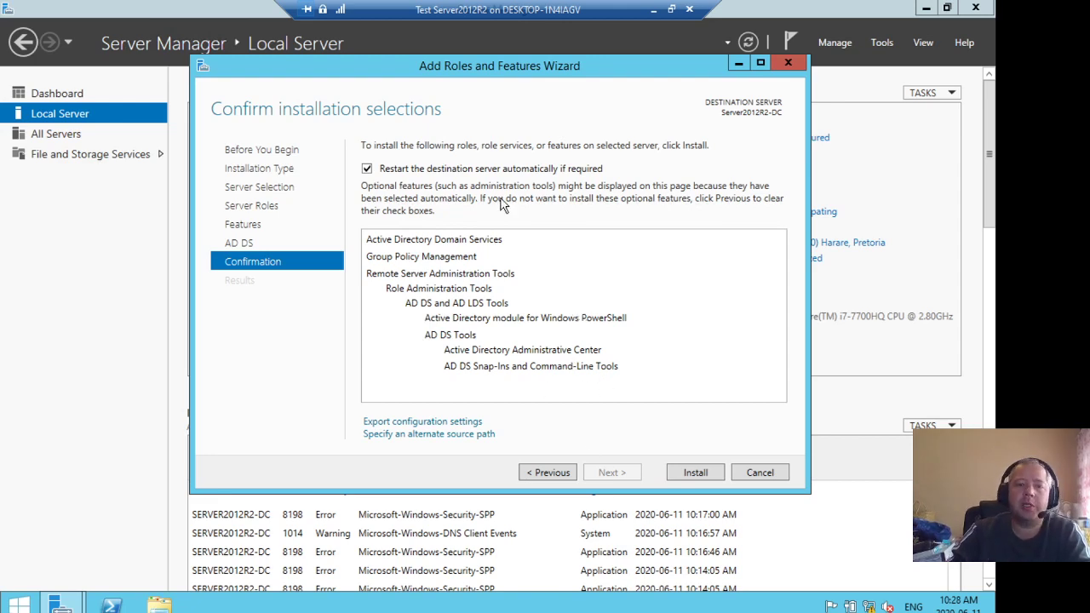
pyautogui.click(679, 471)
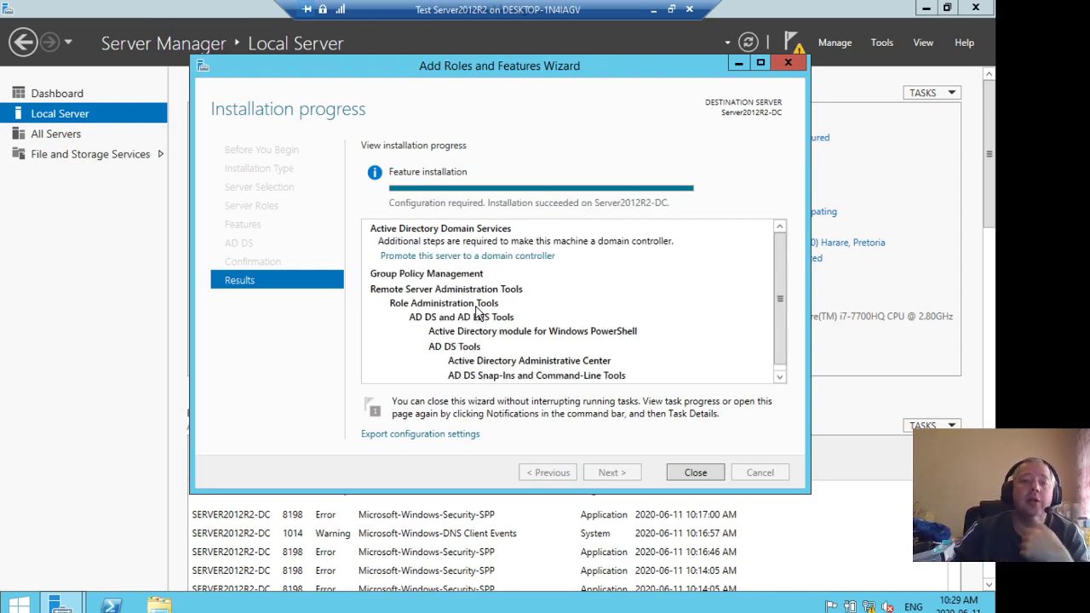
pyautogui.click(697, 474)
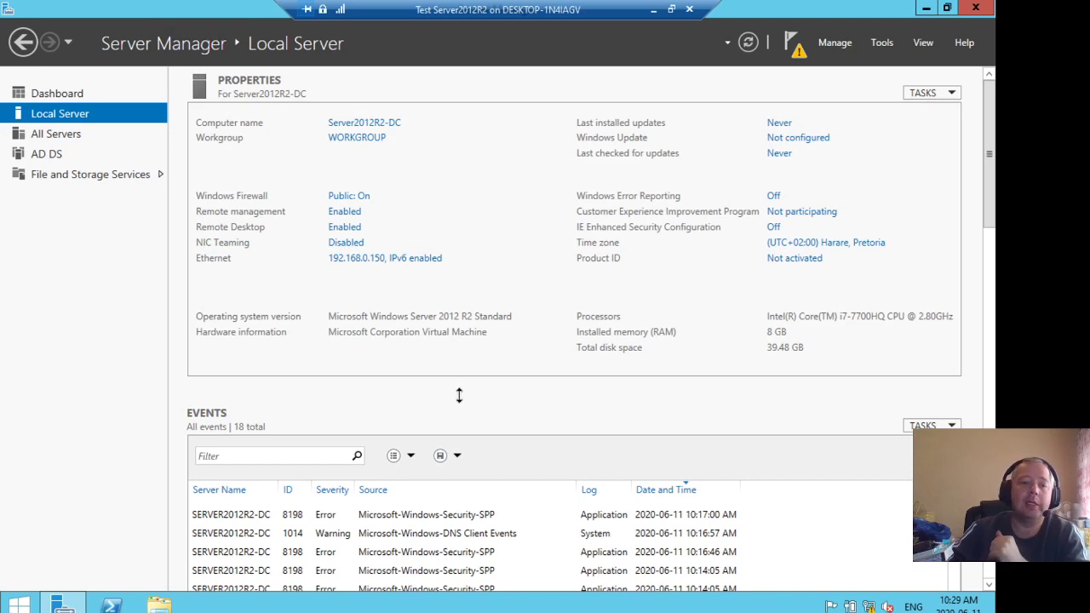
# Open the post-deployment task to promote this server to a domain controller
pyautogui.press('super+e')
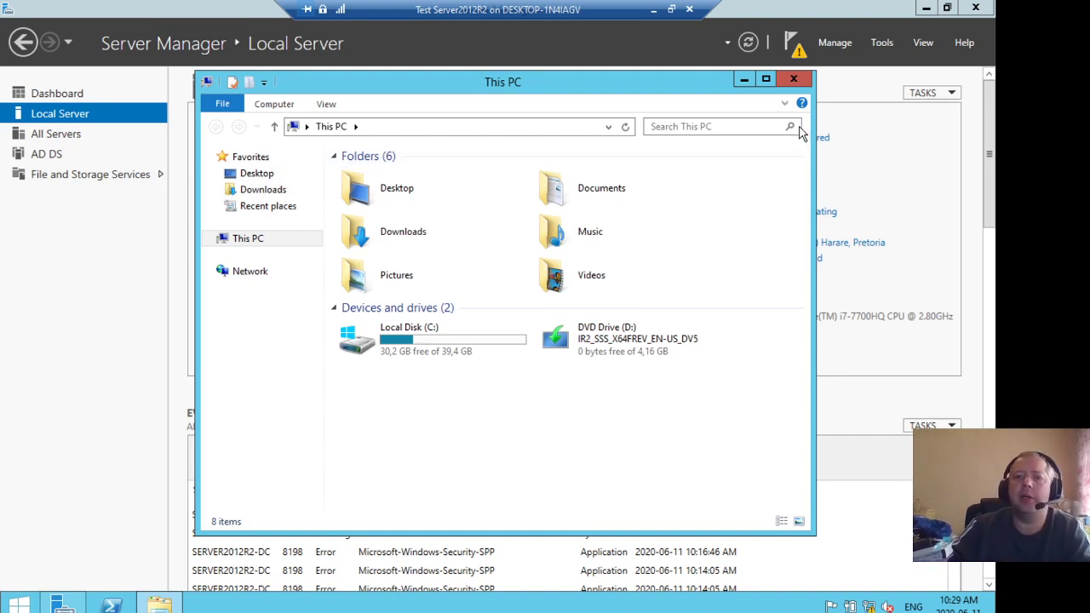
pyautogui.click(793, 80)
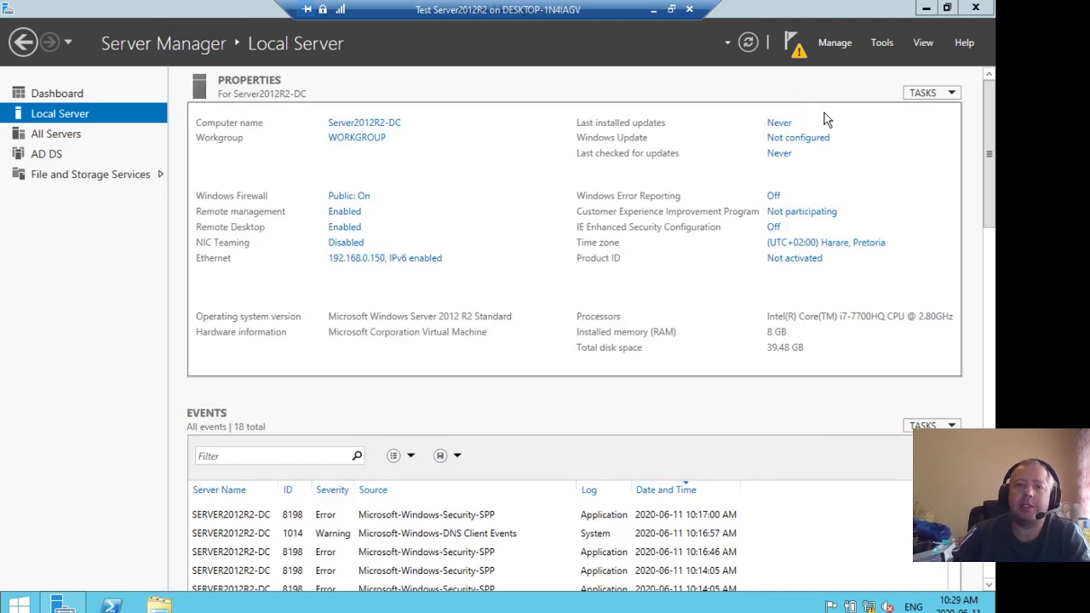
pyautogui.click(796, 66)
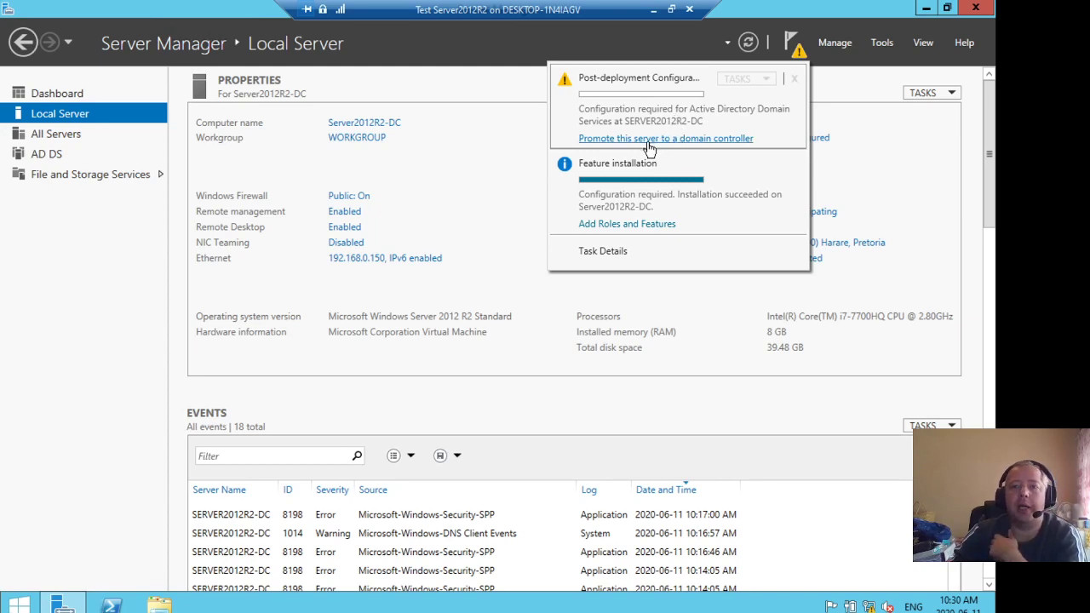
pyautogui.click(697, 141)
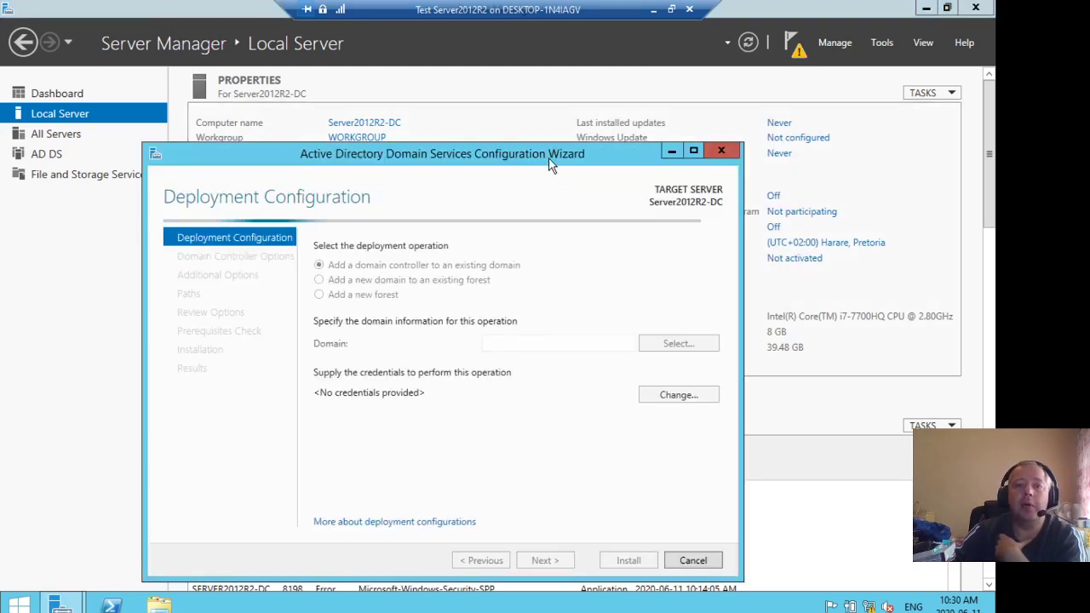
pyautogui.moveTo(541, 162); pyautogui.dragTo(605, 101)
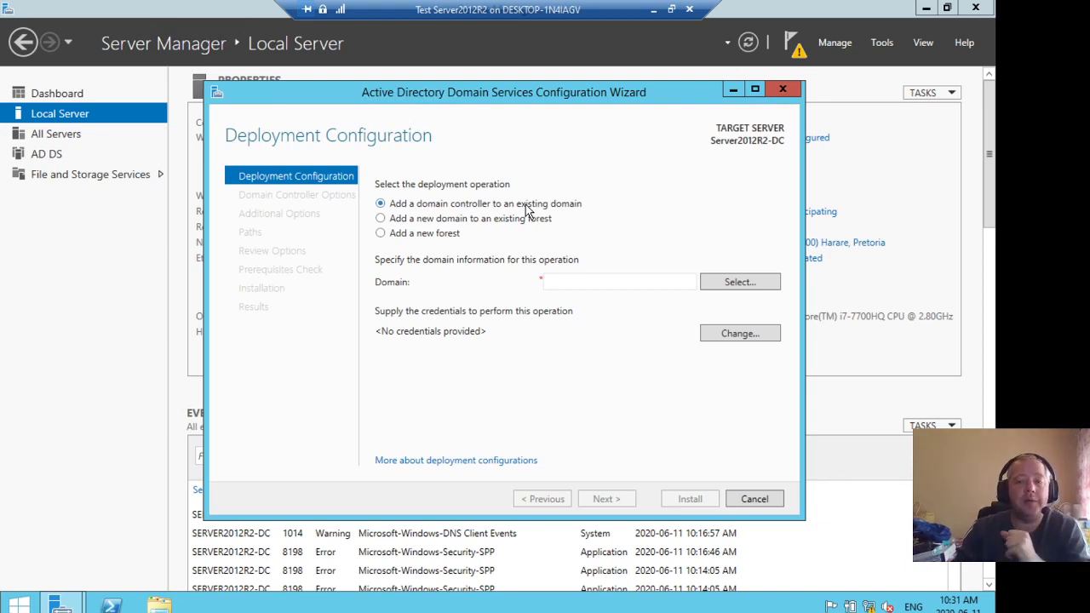
# Choose to add a new forest and enter andre.test as the root domain name
pyautogui.click(397, 219)
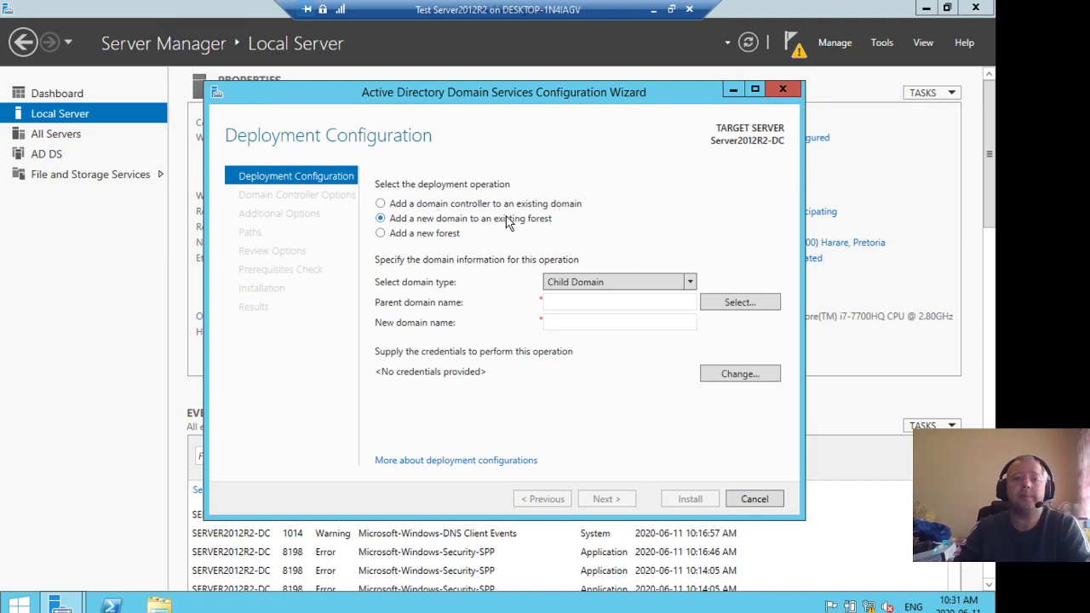
pyautogui.click(410, 237)
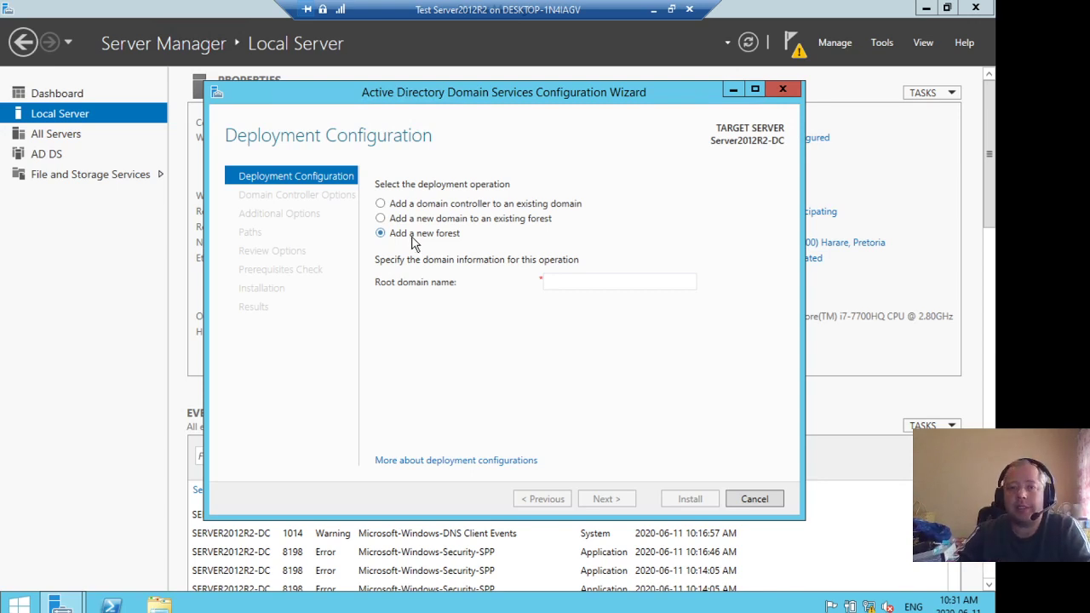
pyautogui.click(617, 280)
pyautogui.write('a')
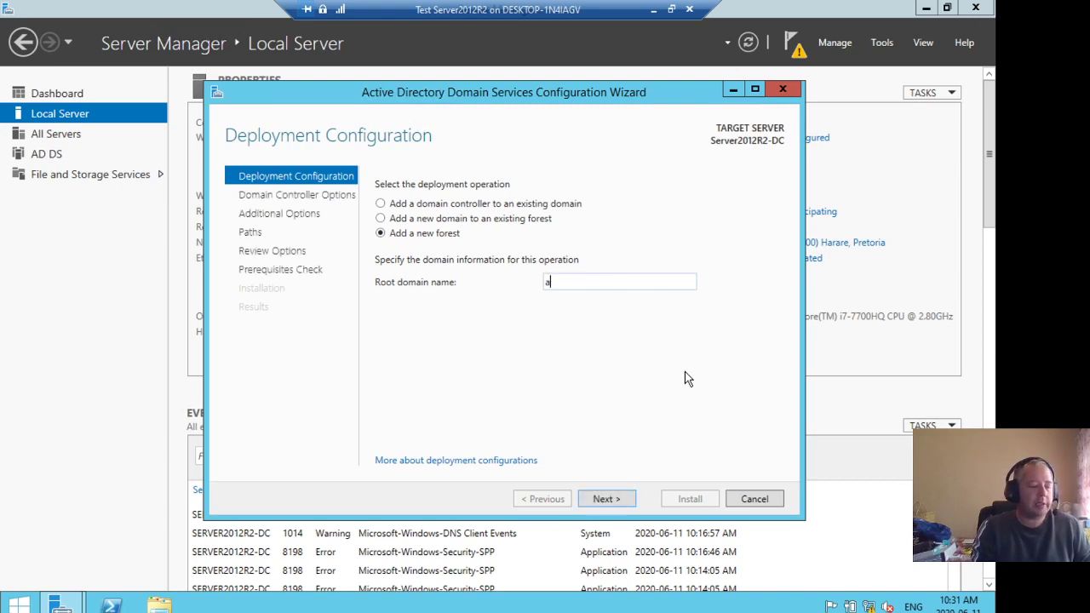
pyautogui.write('ndre.test')
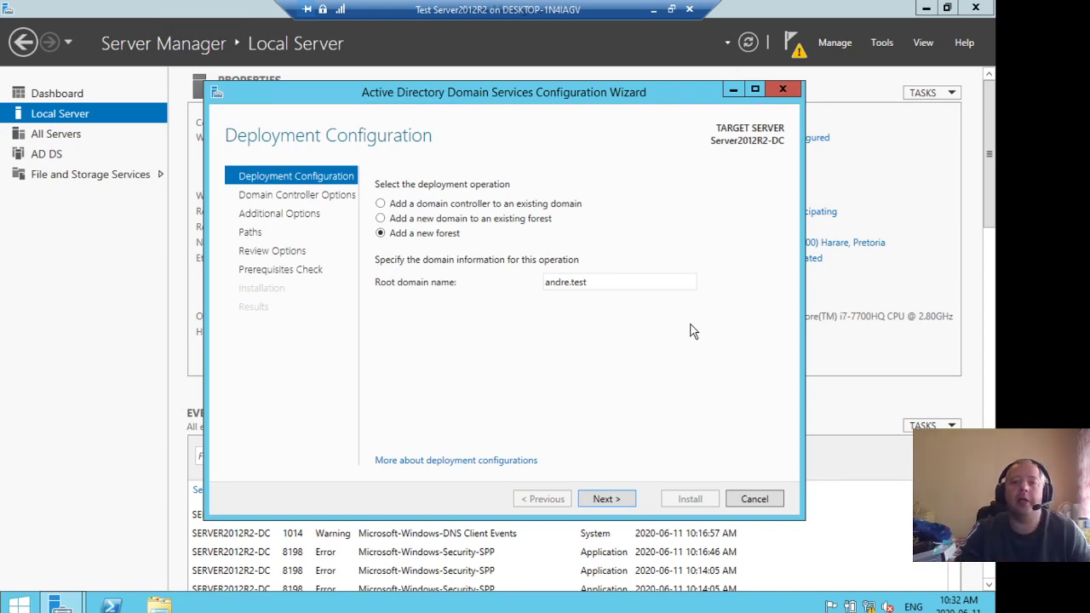
# Try replacing the root domain name with qwerty.lop
pyautogui.tripleClick(620, 282)
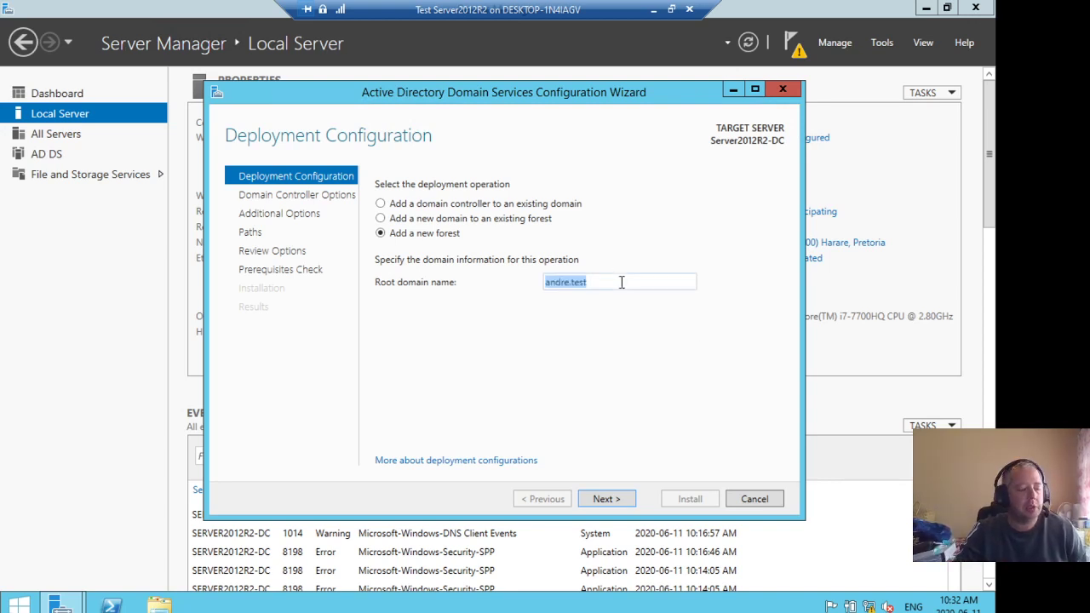
pyautogui.write('qwerty')
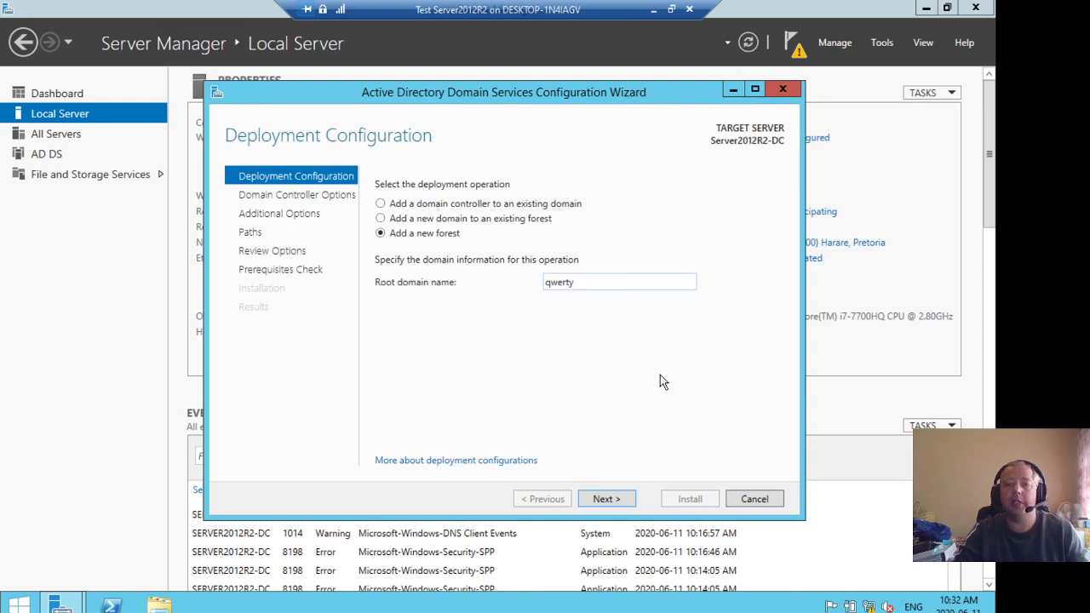
pyautogui.write('.lop')
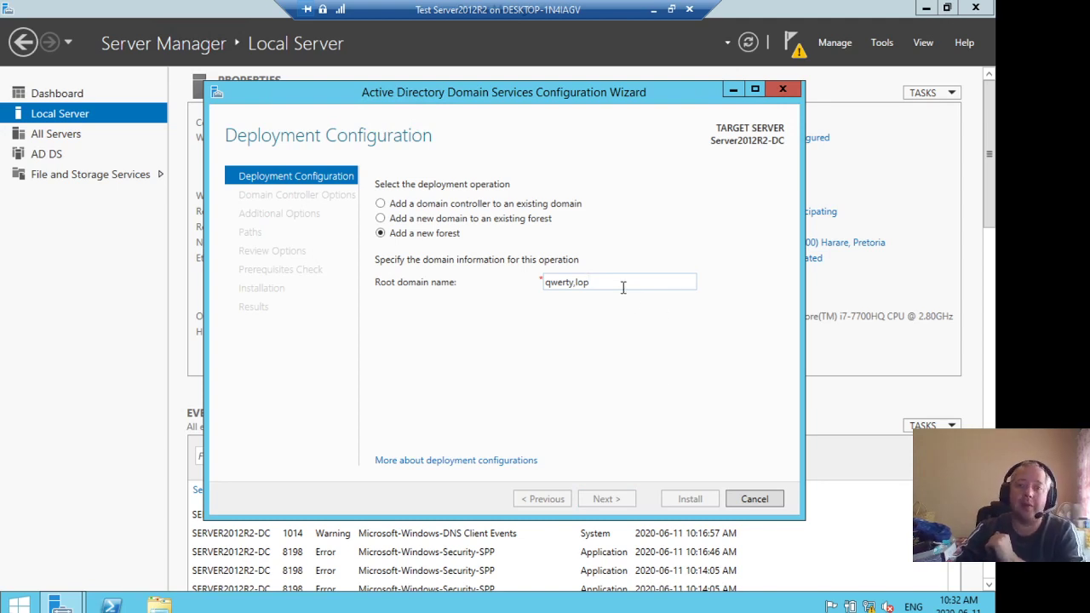
# Re-enter andre.test as the root domain name and continue to the domain controller options
pyautogui.moveTo(622, 283); pyautogui.dragTo(507, 279)
pyautogui.write('and')
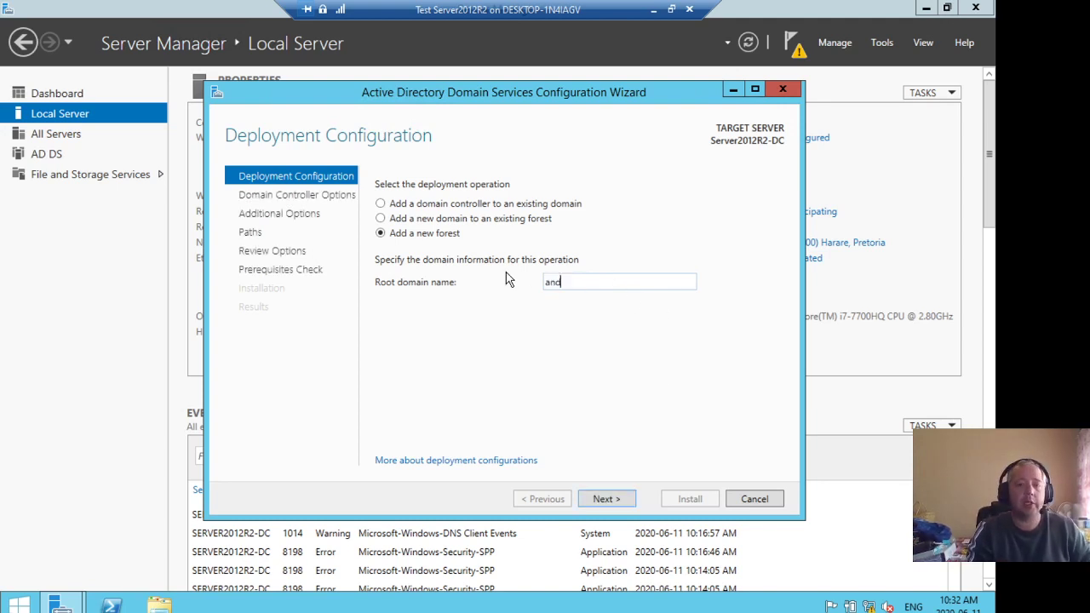
pyautogui.write('re.test')
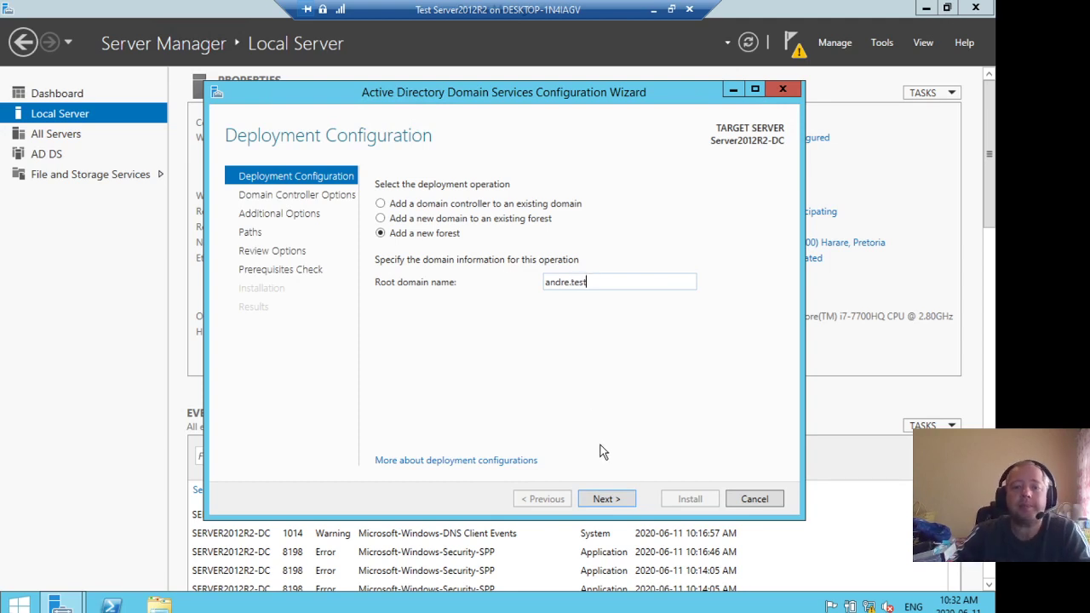
pyautogui.click(606, 500)
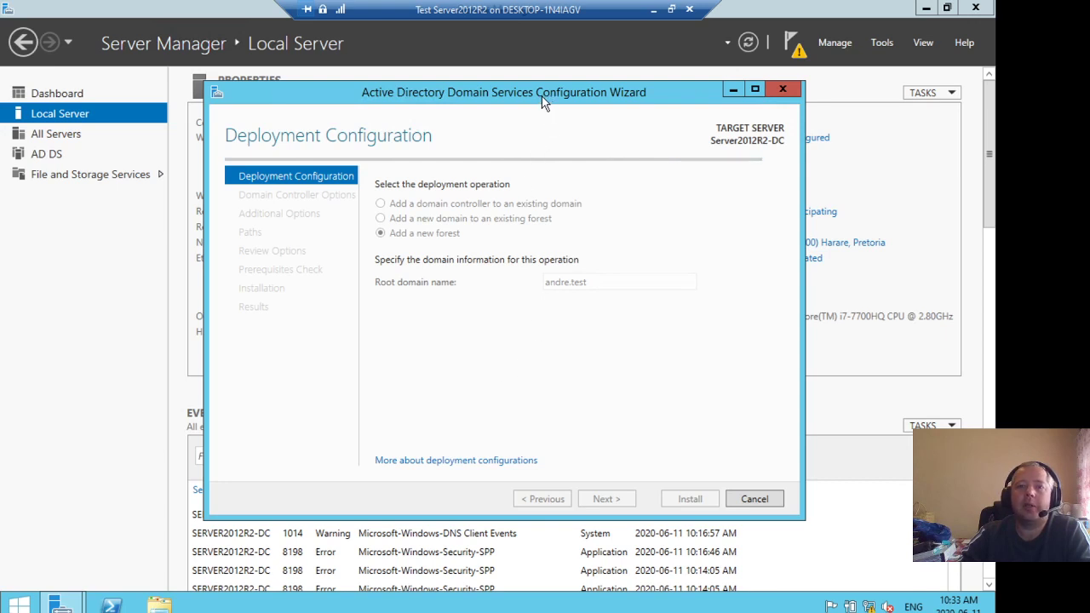
# Try Windows Server 2008 forest and domain functional levels, then return the forest level to Windows Server 2012 R2
pyautogui.moveTo(542, 96); pyautogui.dragTo(519, 74)
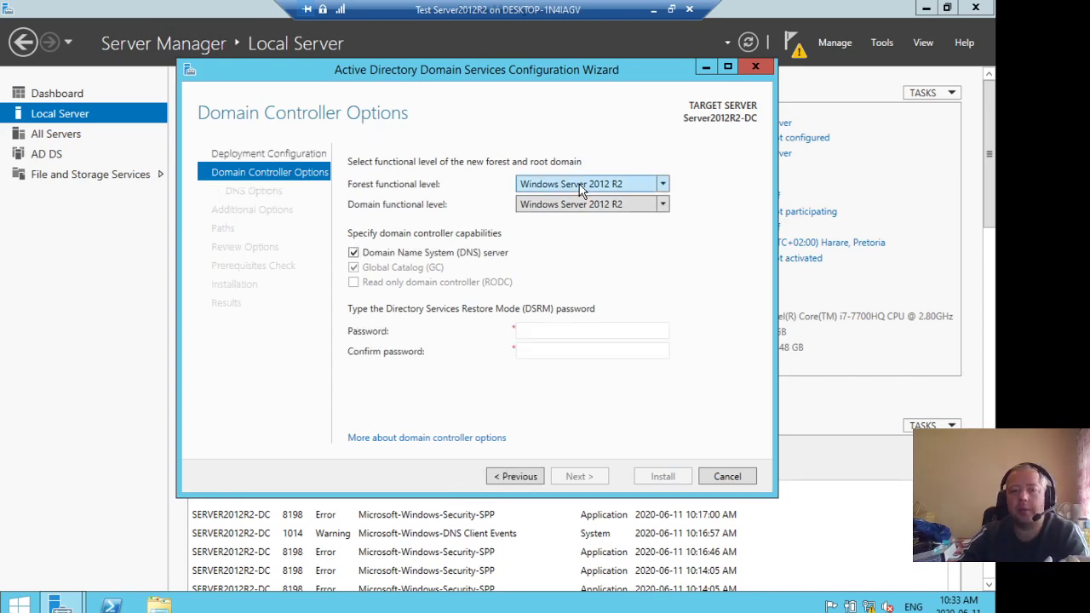
pyautogui.click(579, 184)
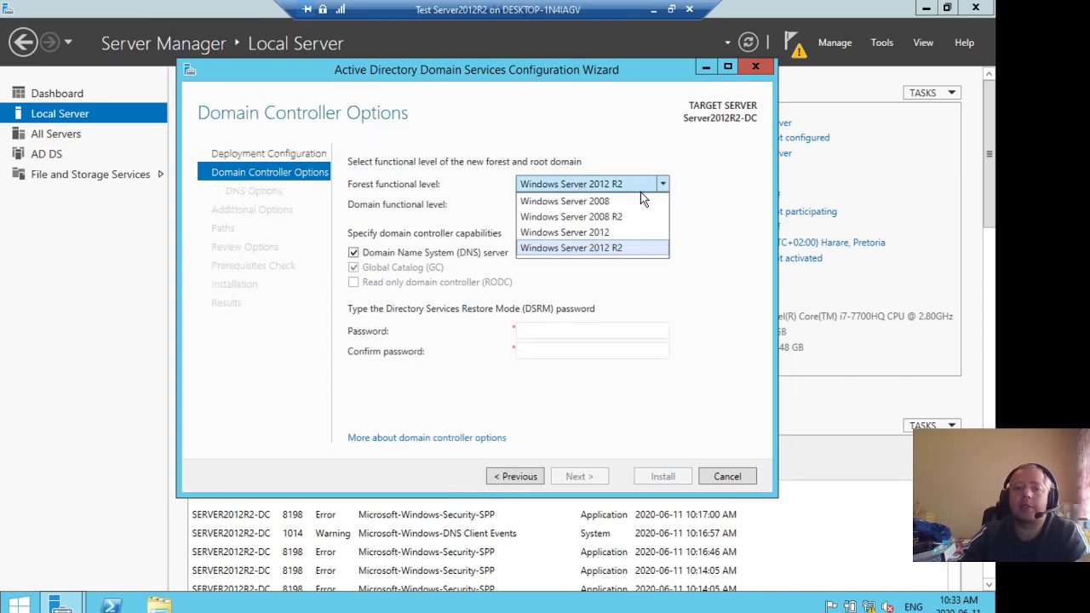
pyautogui.click(619, 249)
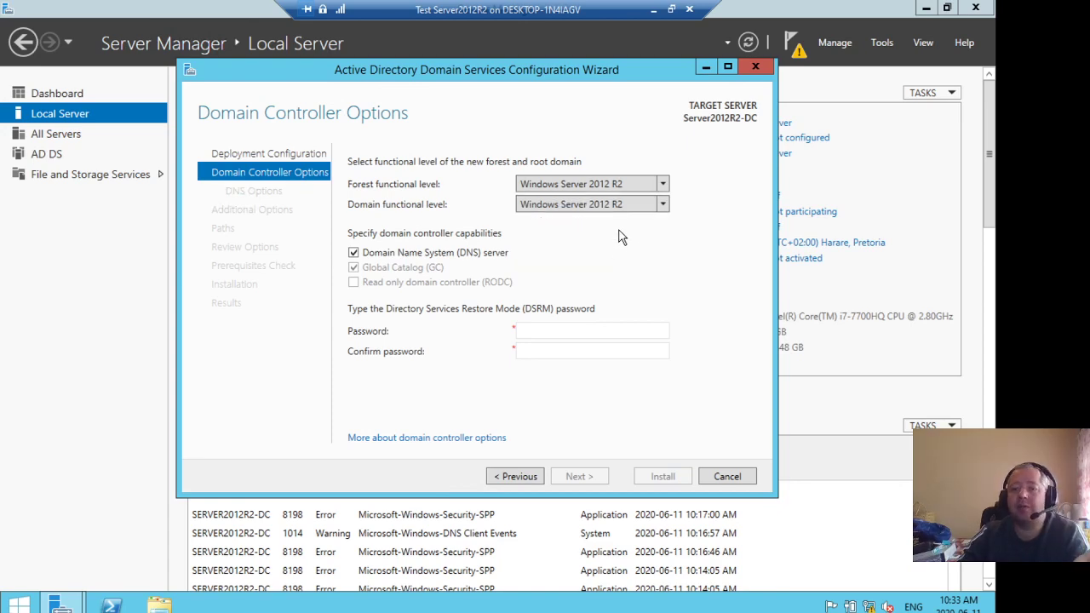
pyautogui.click(619, 186)
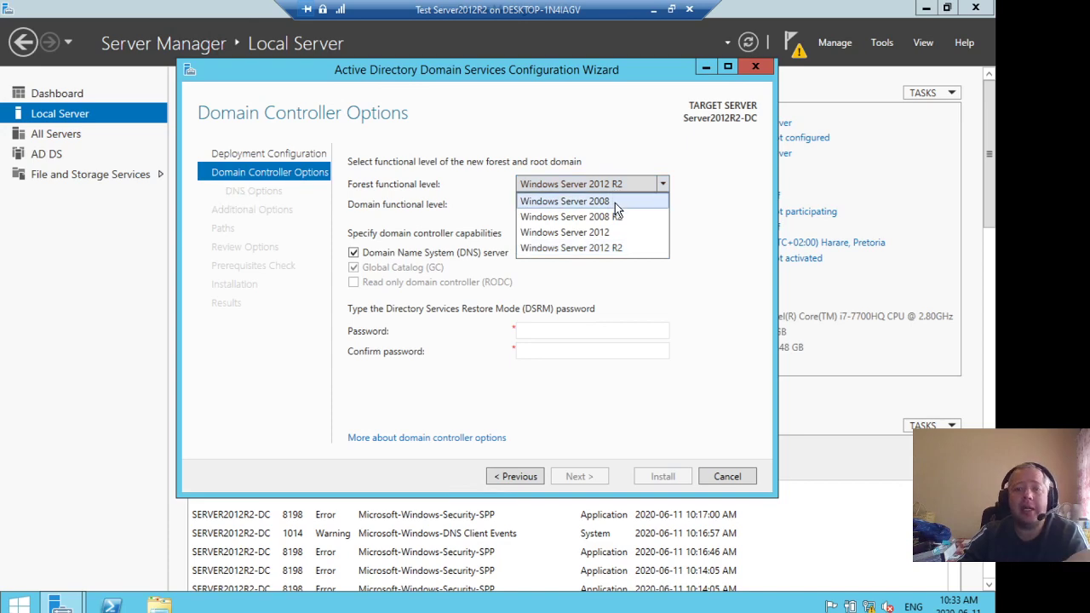
pyautogui.click(615, 202)
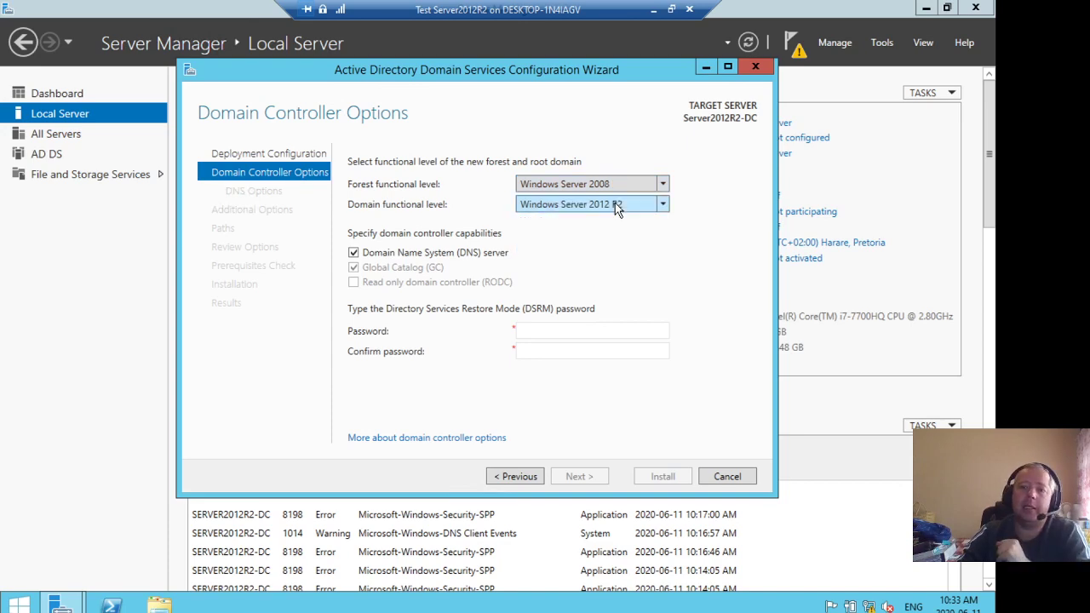
pyautogui.click(616, 207)
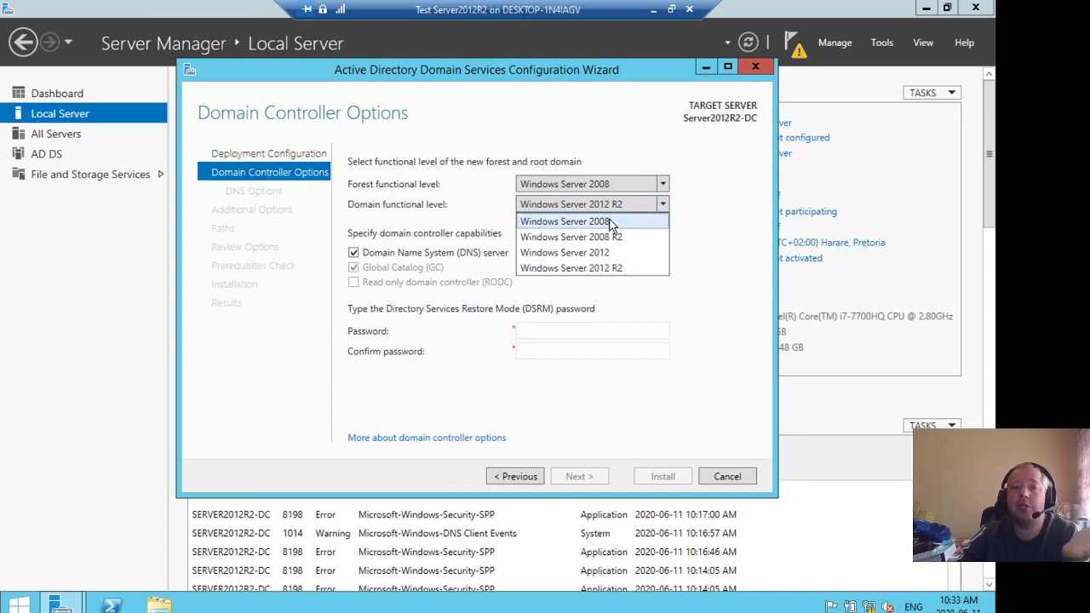
pyautogui.click(611, 222)
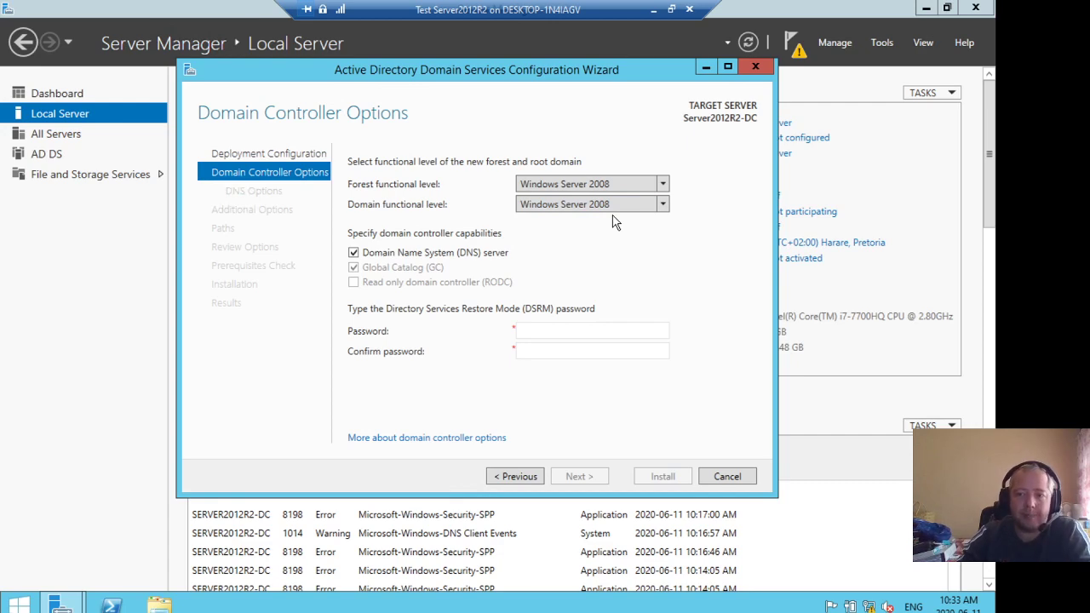
pyautogui.click(619, 188)
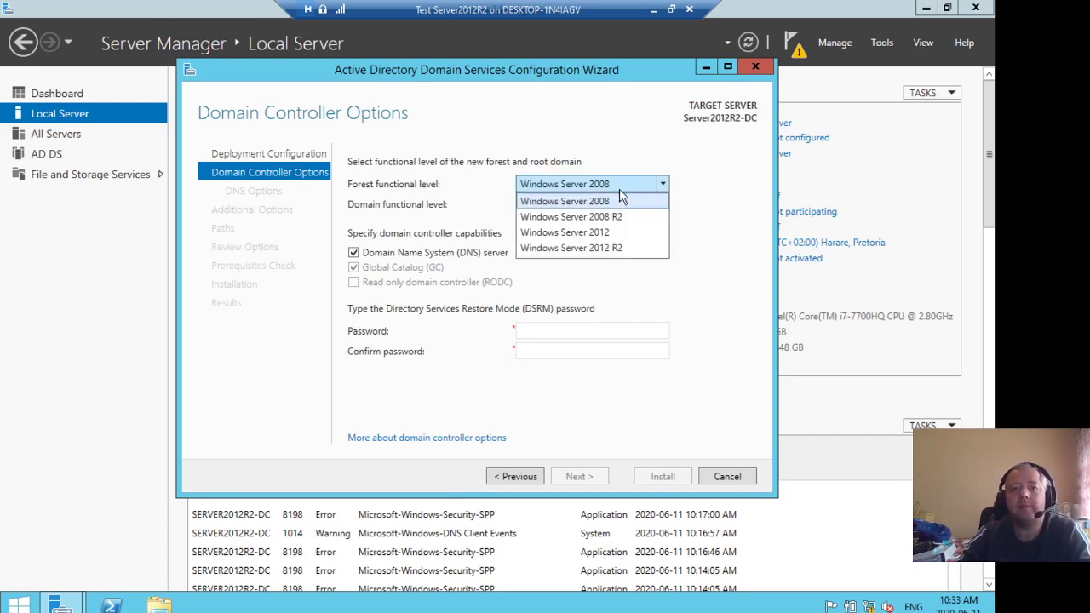
pyautogui.click(613, 253)
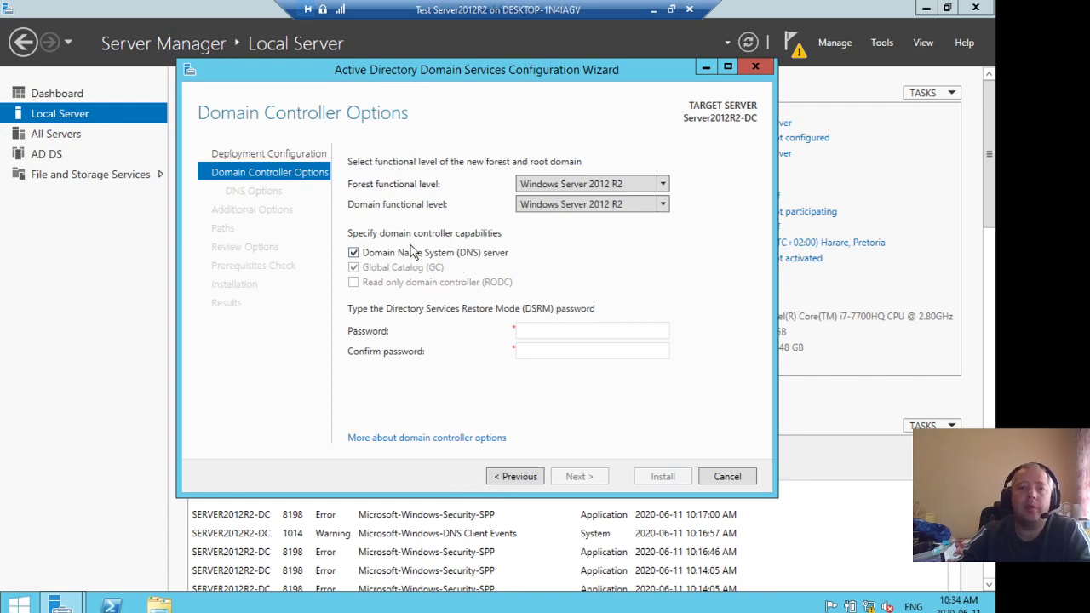
# Clear the Domain Name System (DNS) server capability for this domain controller
pyautogui.click(353, 254)
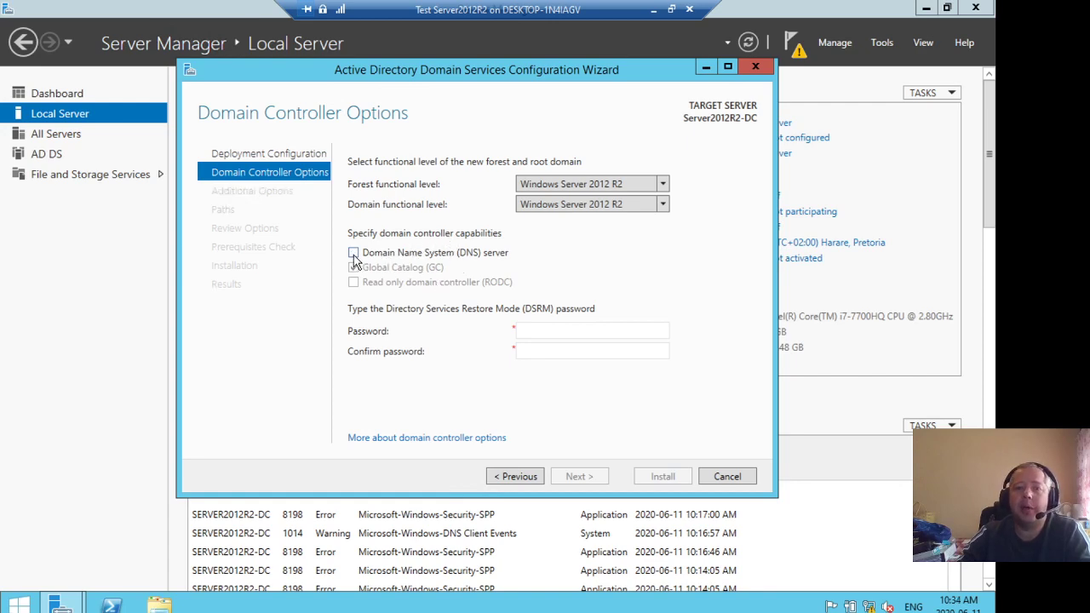
pyautogui.click(353, 254)
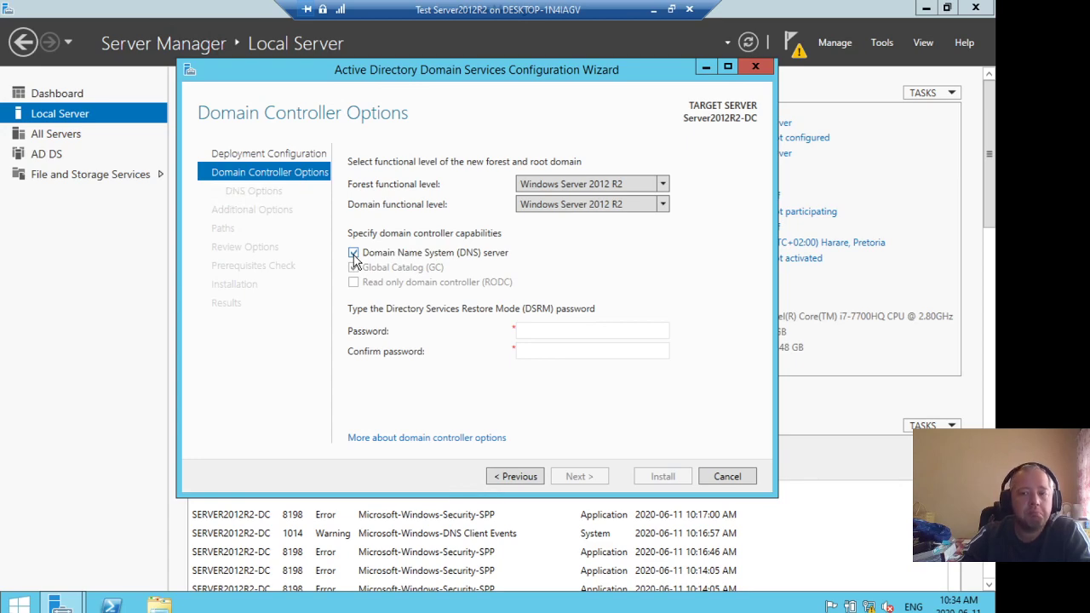
pyautogui.click(354, 254)
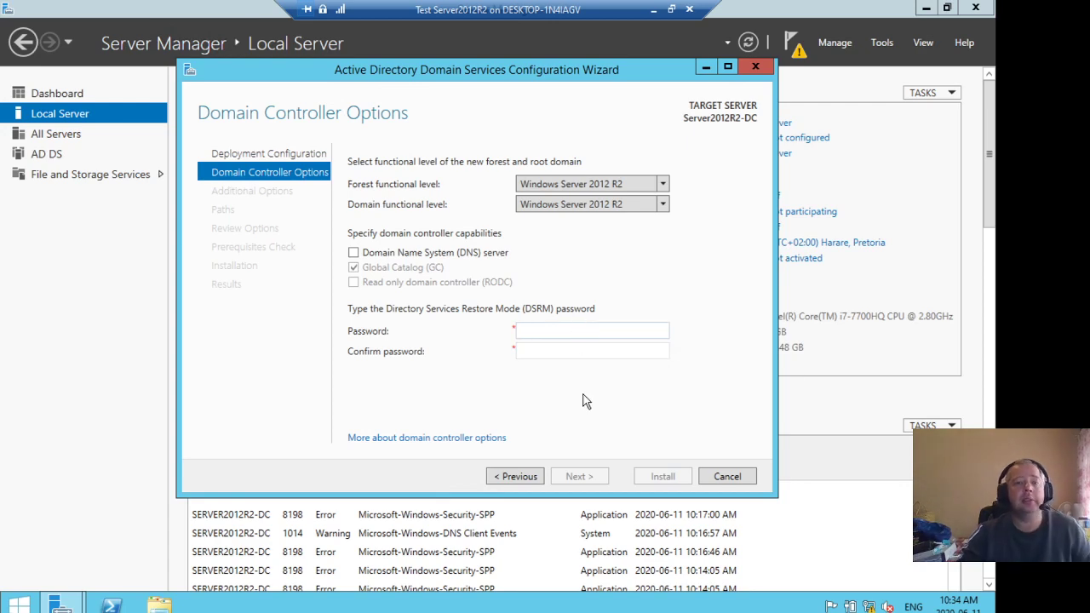
# Enter and confirm the Directory Services Restore Mode password, then continue
pyautogui.write('******')
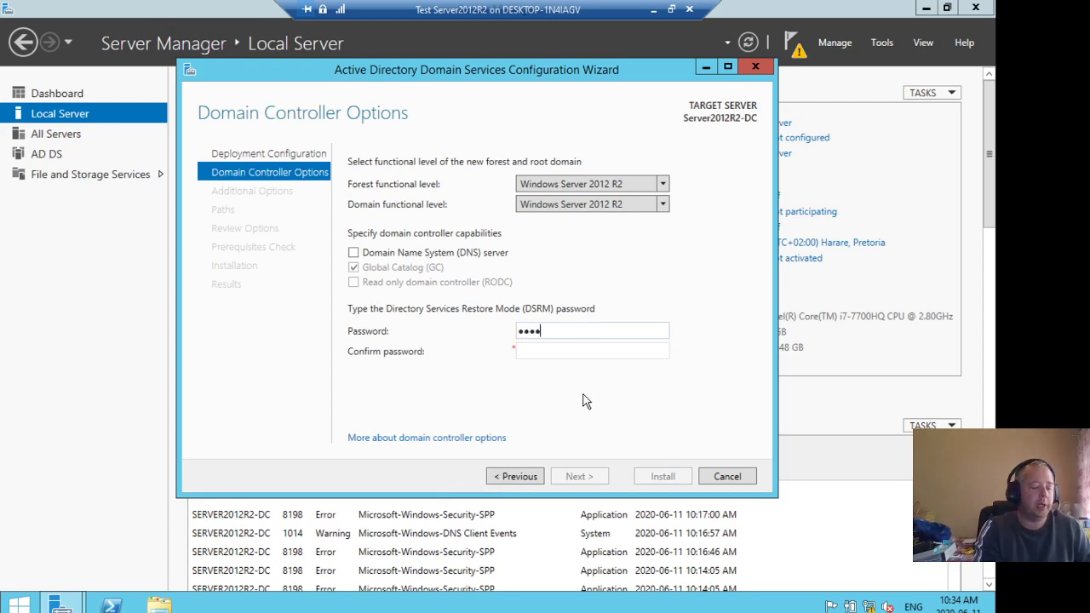
pyautogui.write('**')
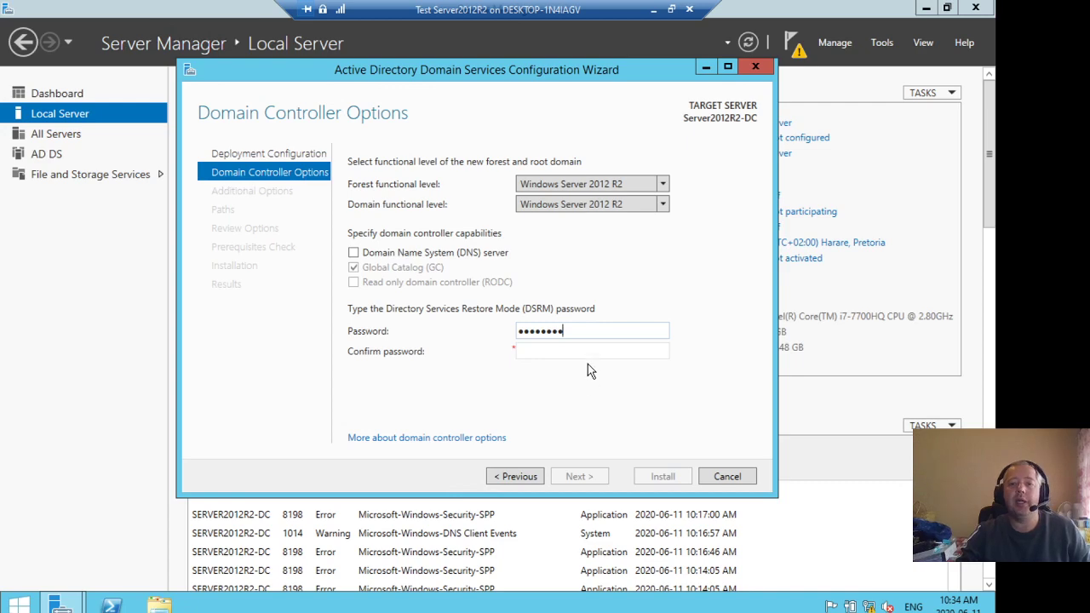
pyautogui.click(591, 349)
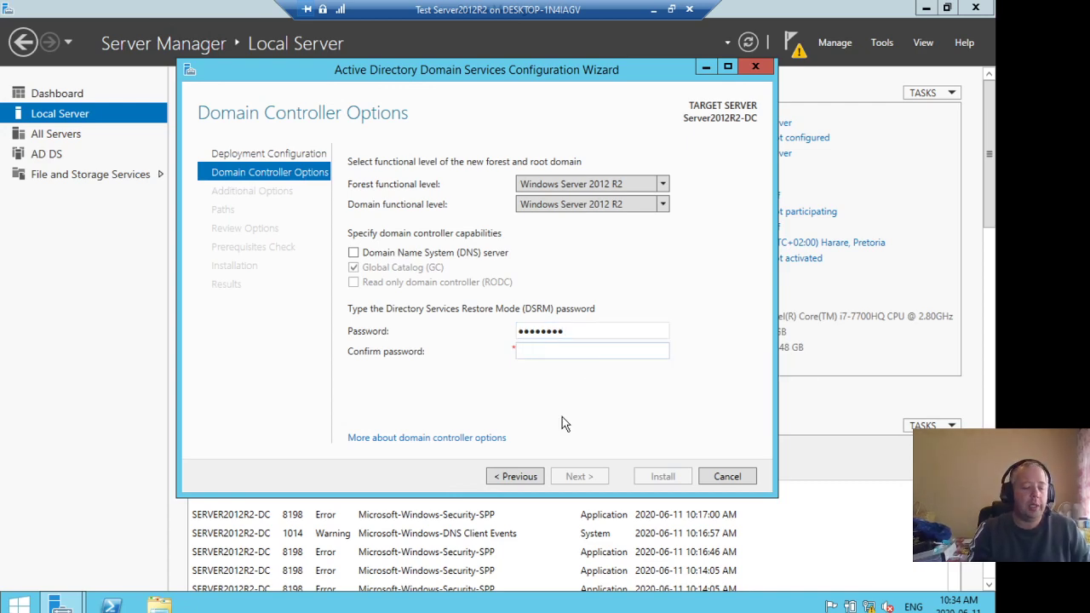
pyautogui.write('****')
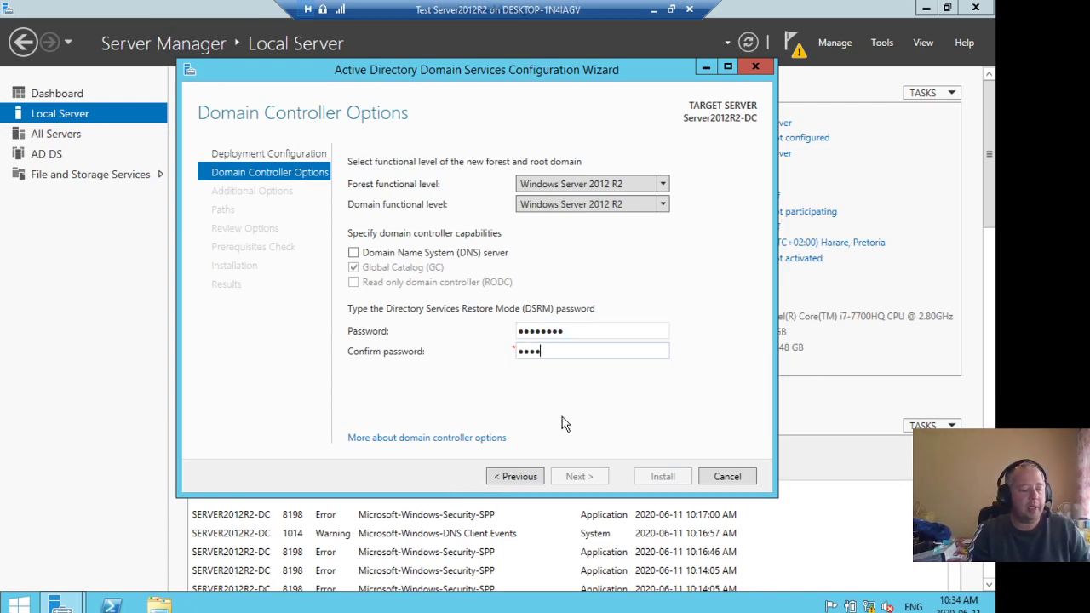
pyautogui.write('****')
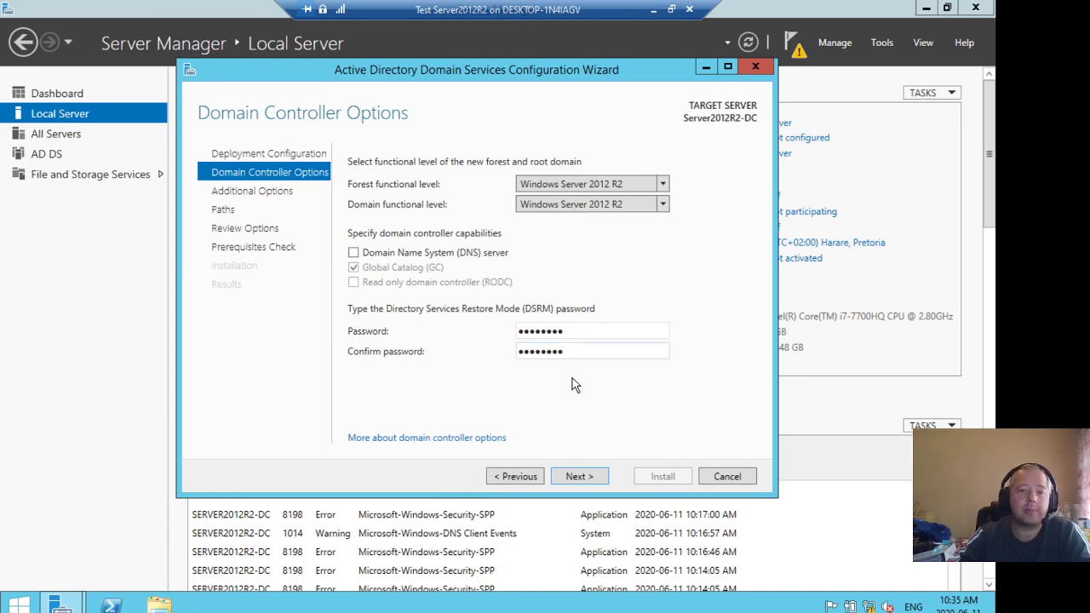
pyautogui.click(582, 478)
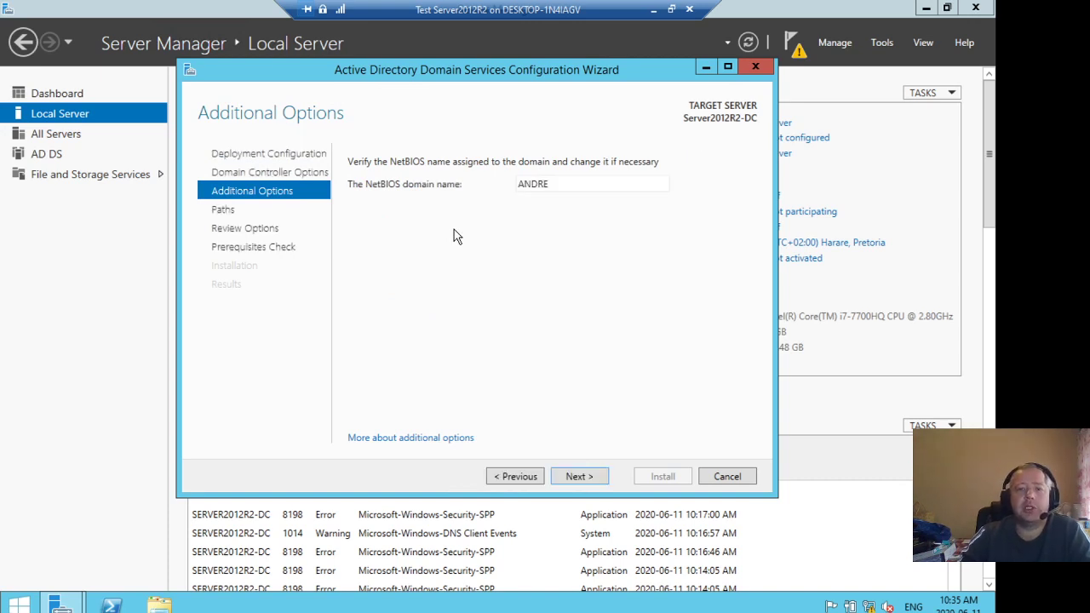
# Keep the NetBIOS name and default database, log and SYSVOL folders, and continue to the review page
pyautogui.click(578, 478)
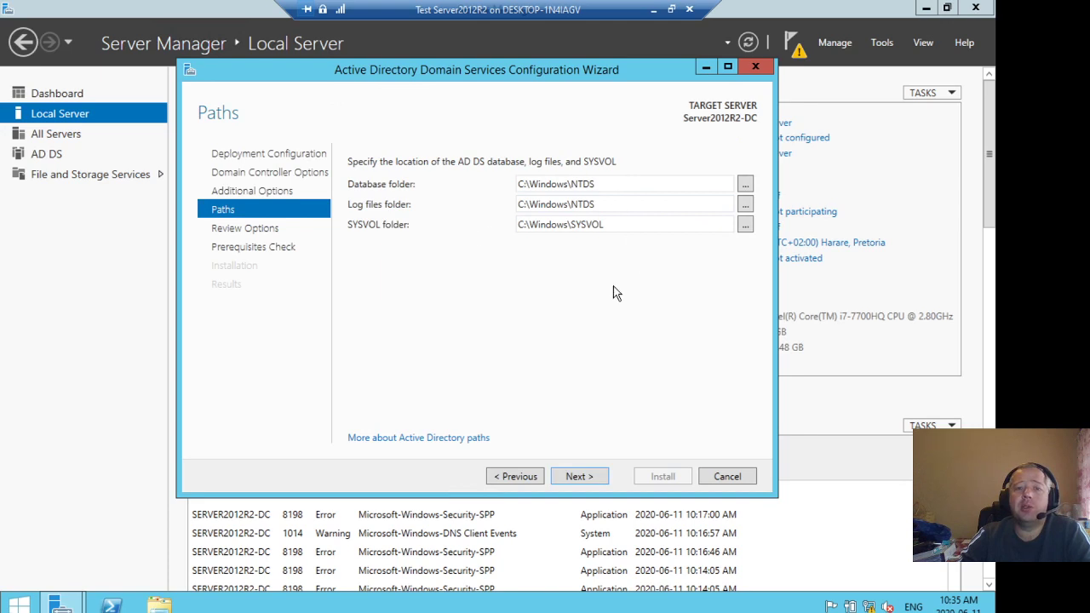
pyautogui.click(625, 182)
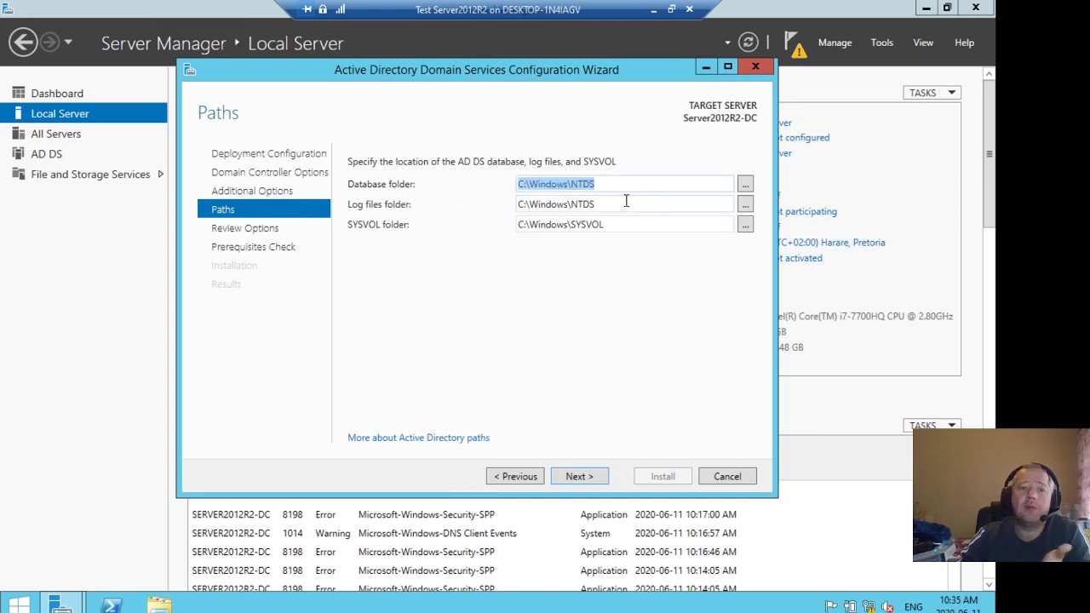
pyautogui.click(625, 202)
pyautogui.click(628, 224)
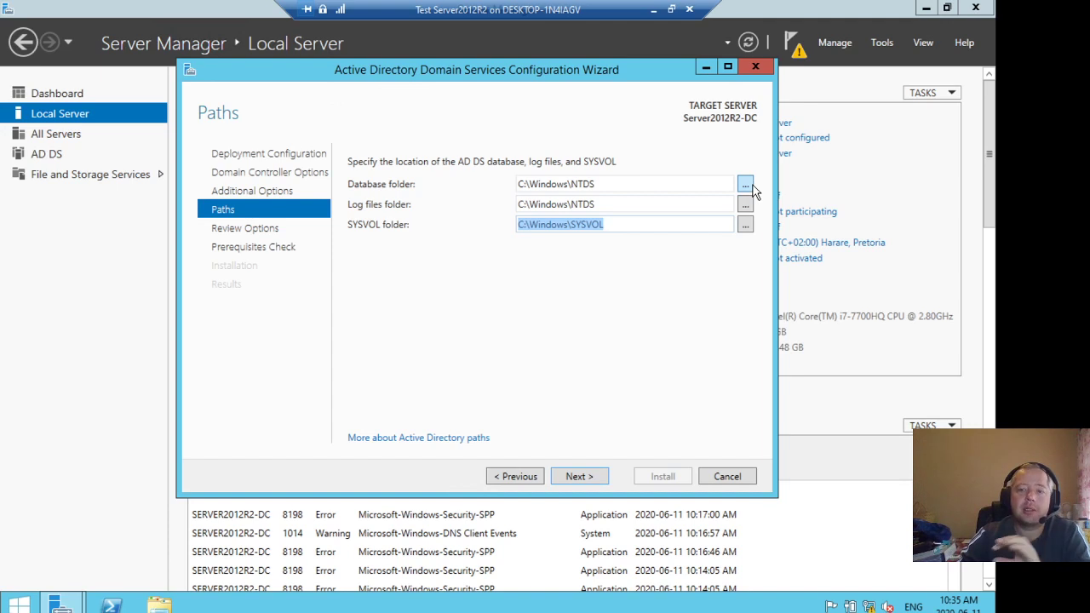
pyautogui.click(623, 388)
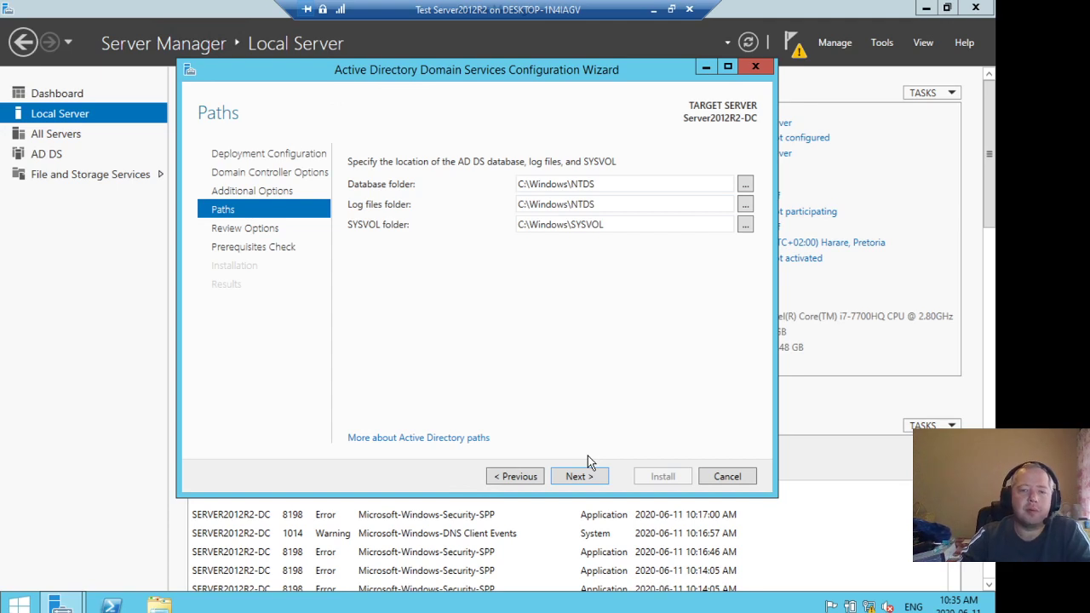
pyautogui.click(592, 477)
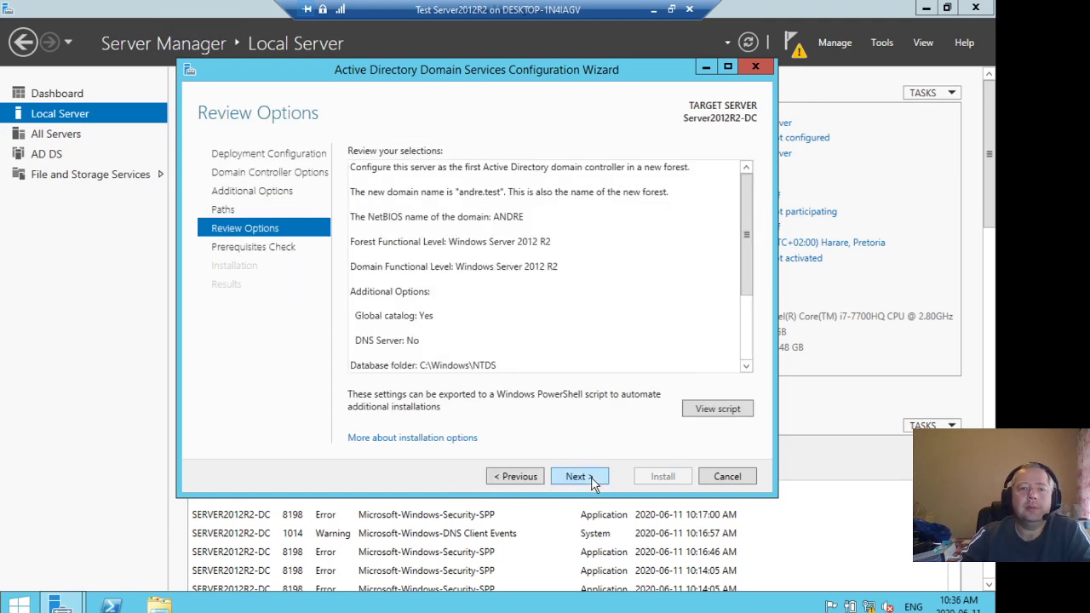
# Scroll through the review of the selected configuration options
pyautogui.moveTo(748, 234); pyautogui.dragTo(737, 378)
pyautogui.scroll(3, 720, 287)
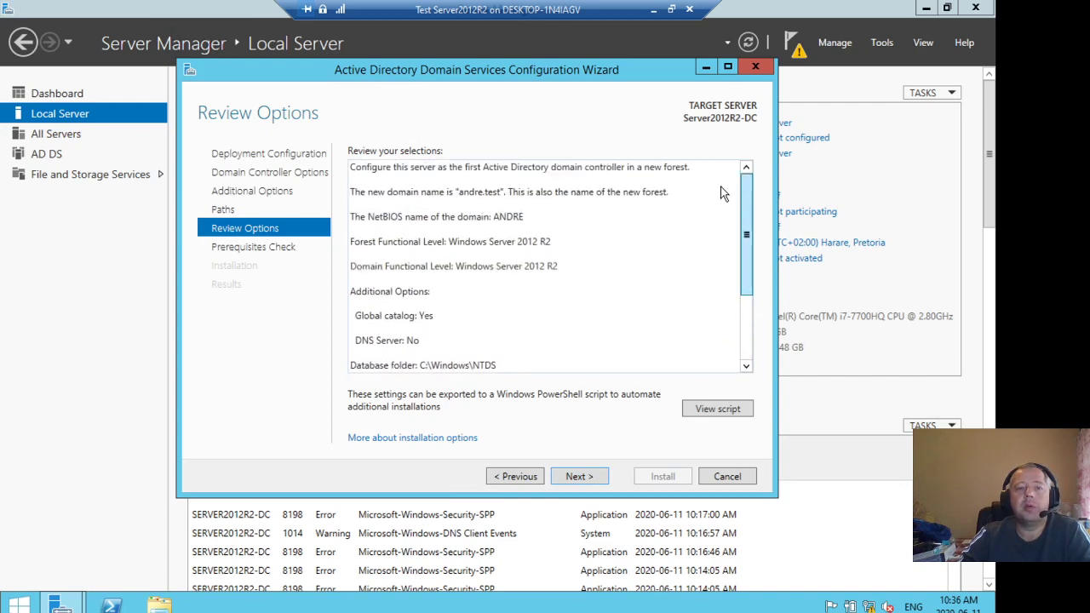
pyautogui.scroll(-4, 725, 238)
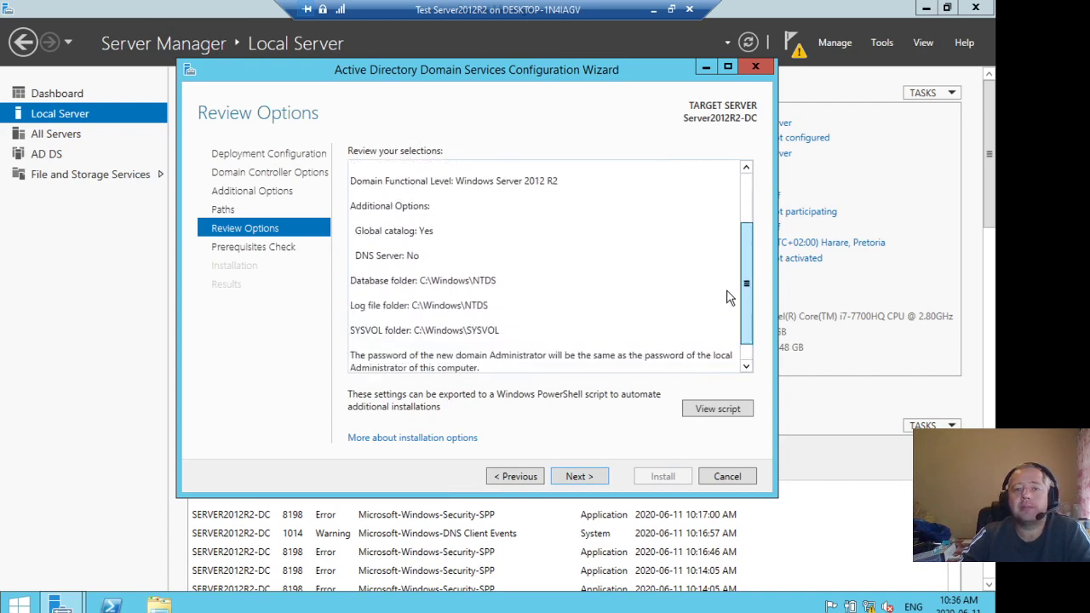
# Continue past the review, run the prerequisites check, and start installing the domain controller
pyautogui.click(582, 475)
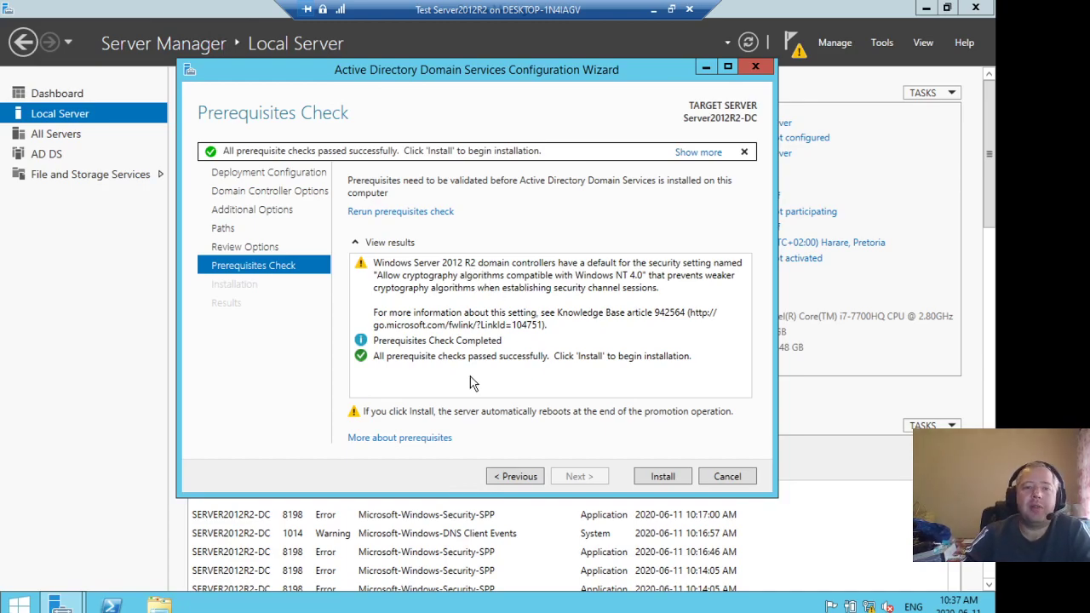
pyautogui.click(663, 477)
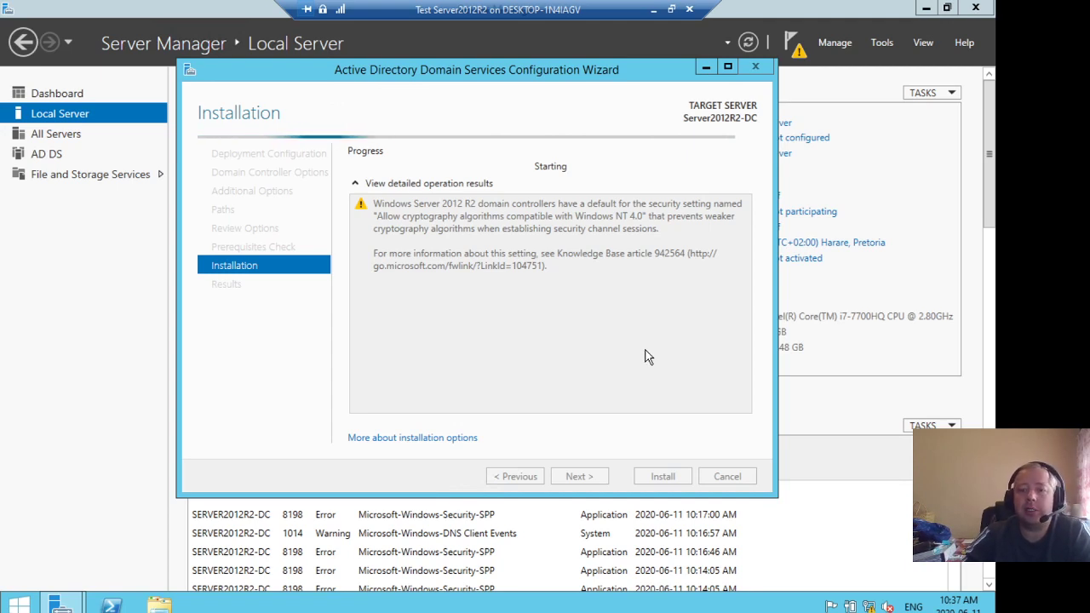
pyautogui.moveTo(993, 612)
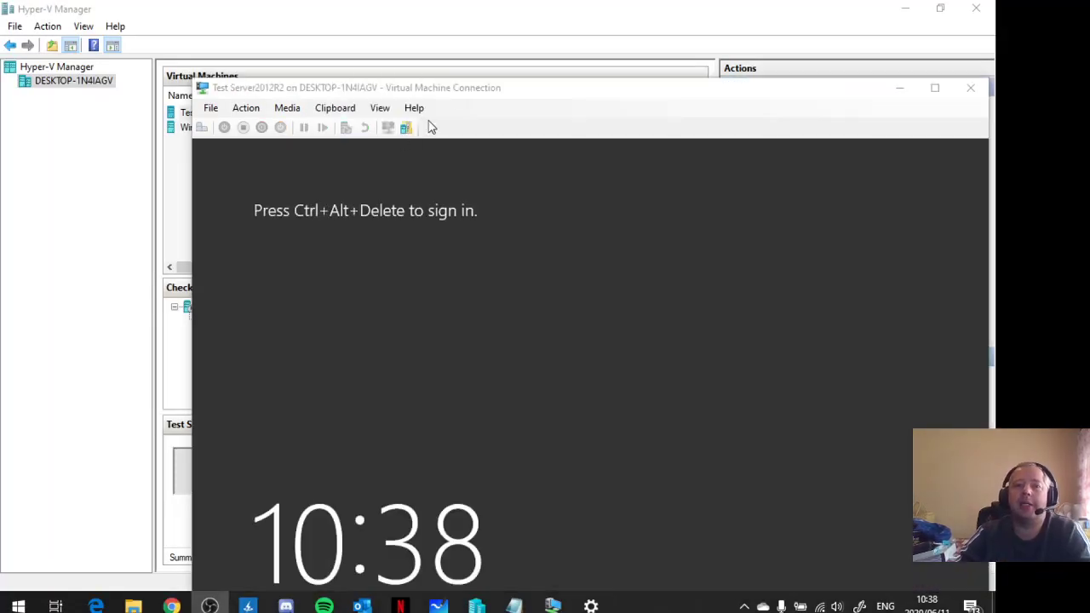
pyautogui.doubleClick(448, 94)
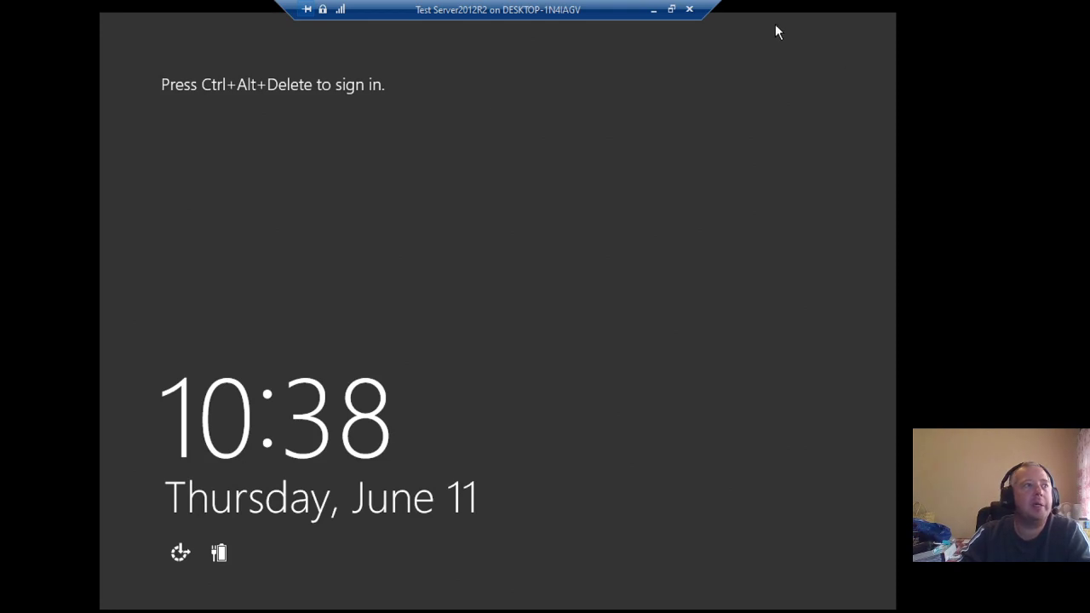
pyautogui.click(671, 8)
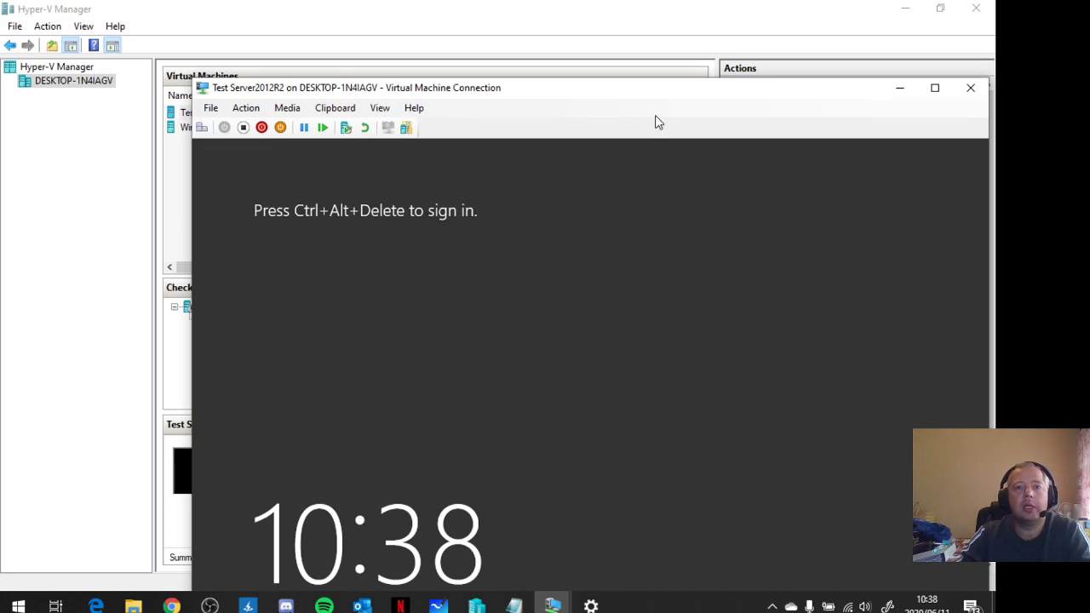
pyautogui.moveTo(659, 92); pyautogui.dragTo(601, 46)
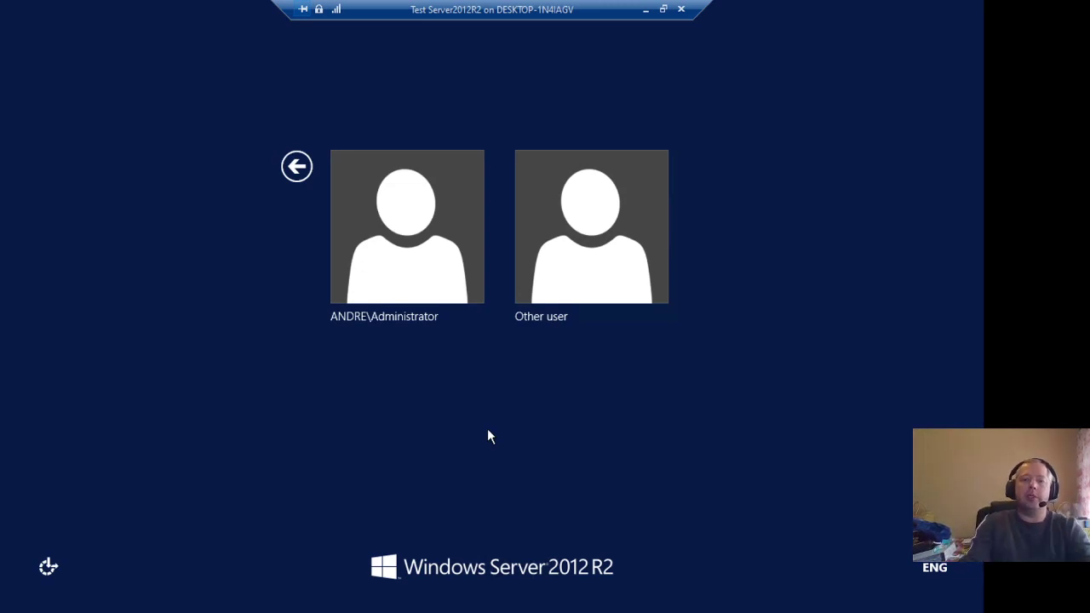
# Sign in to the rebooted server as the domain Administrator by entering the account password
pyautogui.click(394, 224)
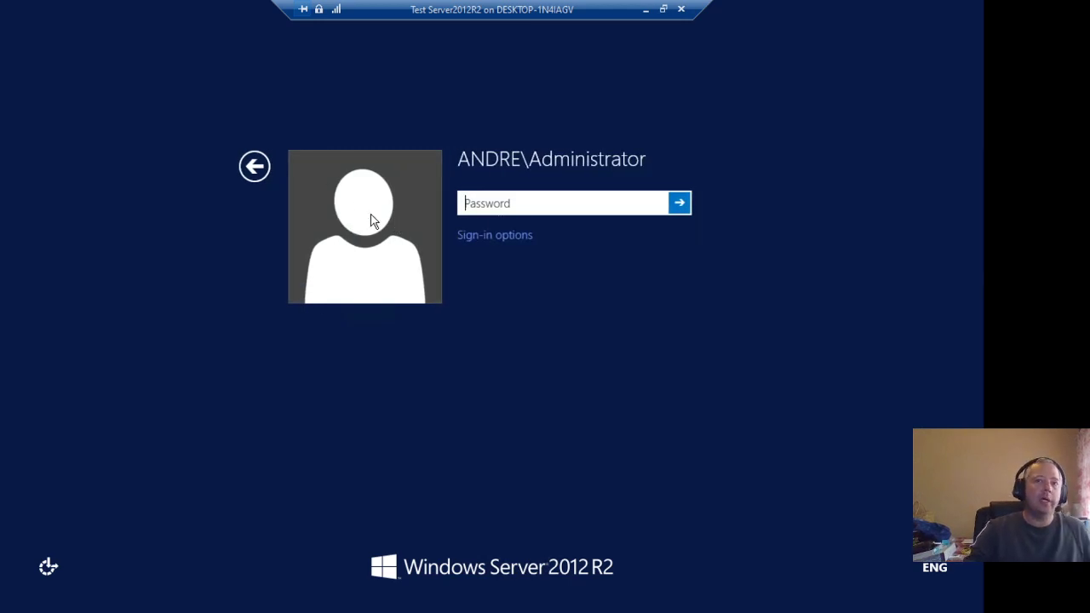
pyautogui.click(250, 168)
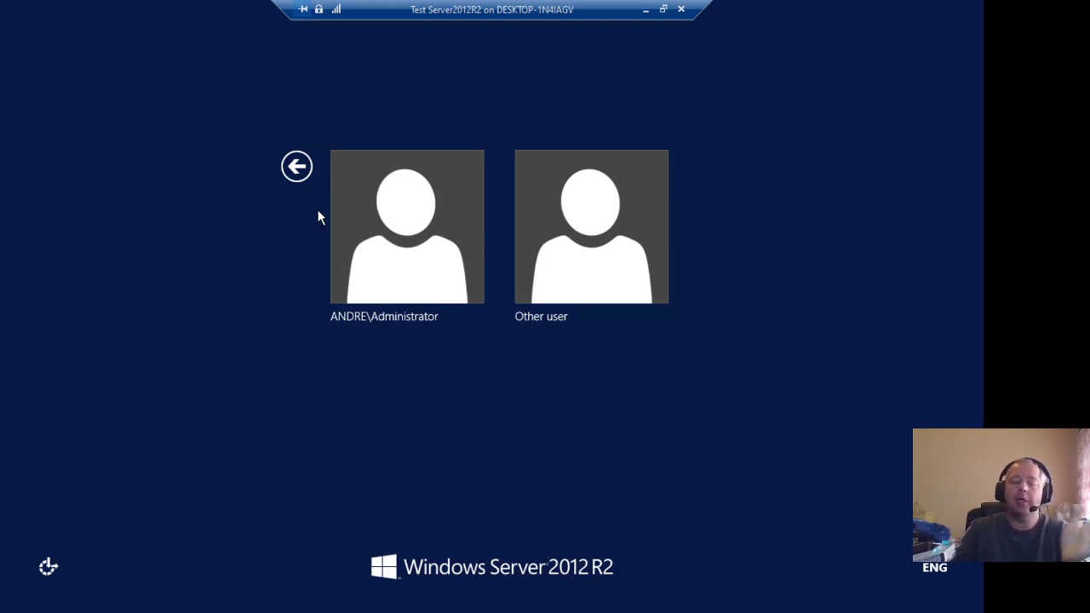
pyautogui.click(382, 209)
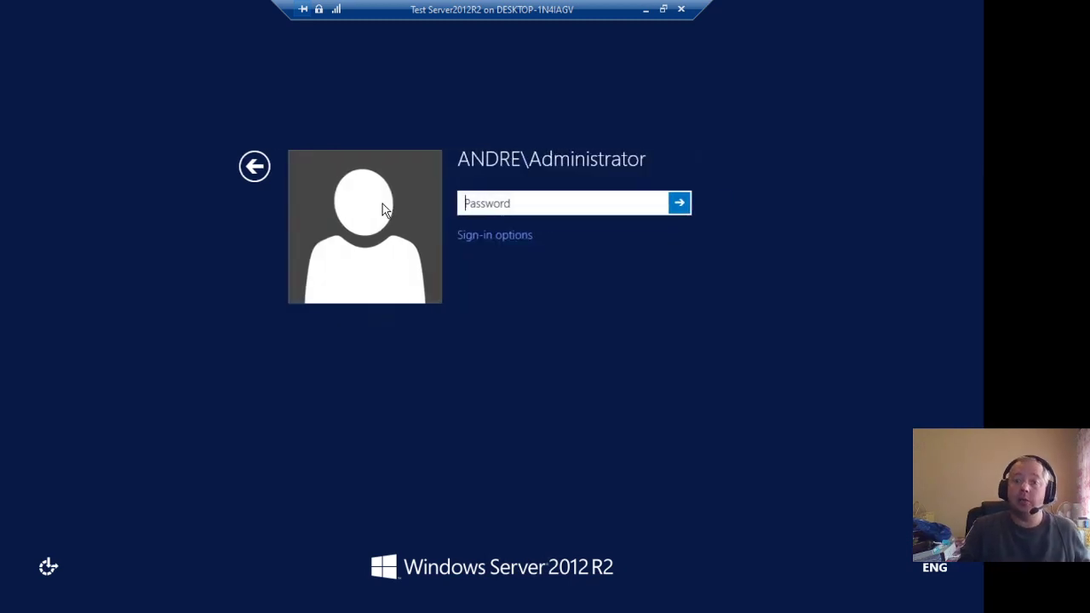
pyautogui.write('••••')
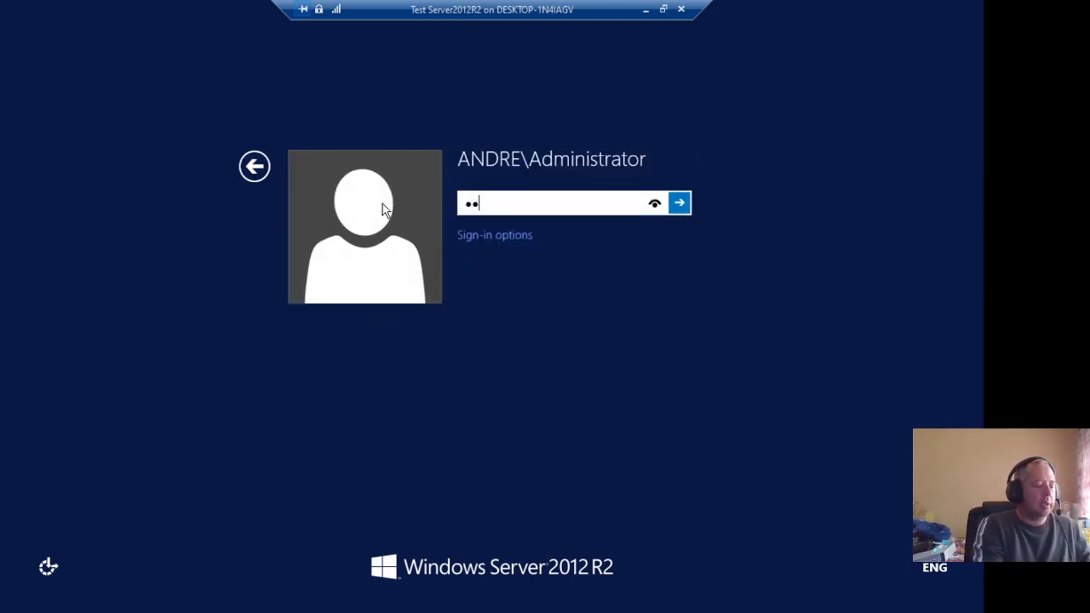
pyautogui.write('••••')
pyautogui.press('Return')
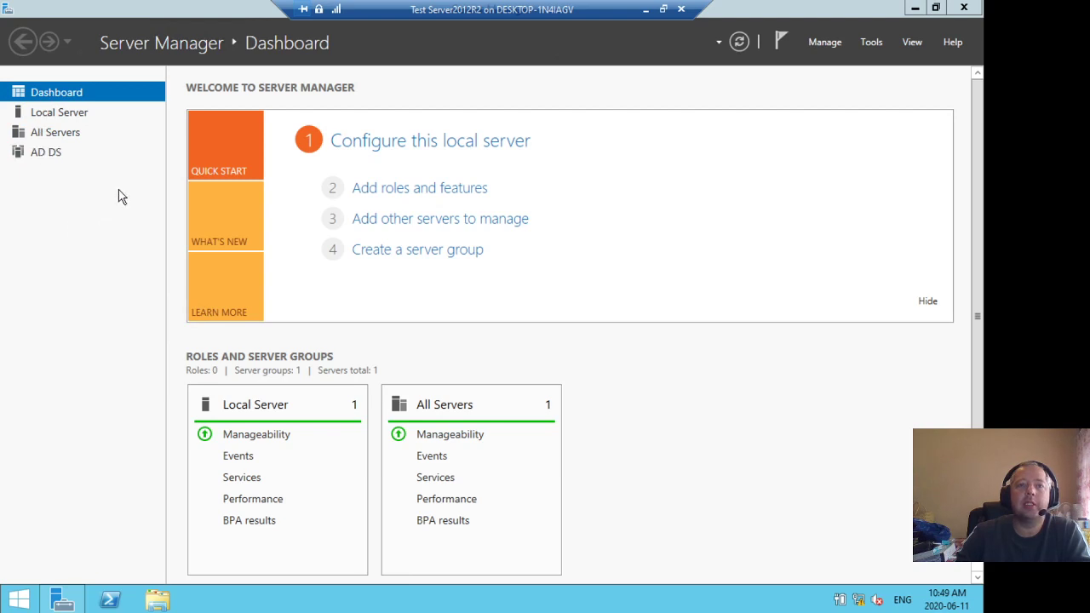
# Open the AD DS page in Server Manager to check the new domain controller's servers and events
pyautogui.click(61, 156)
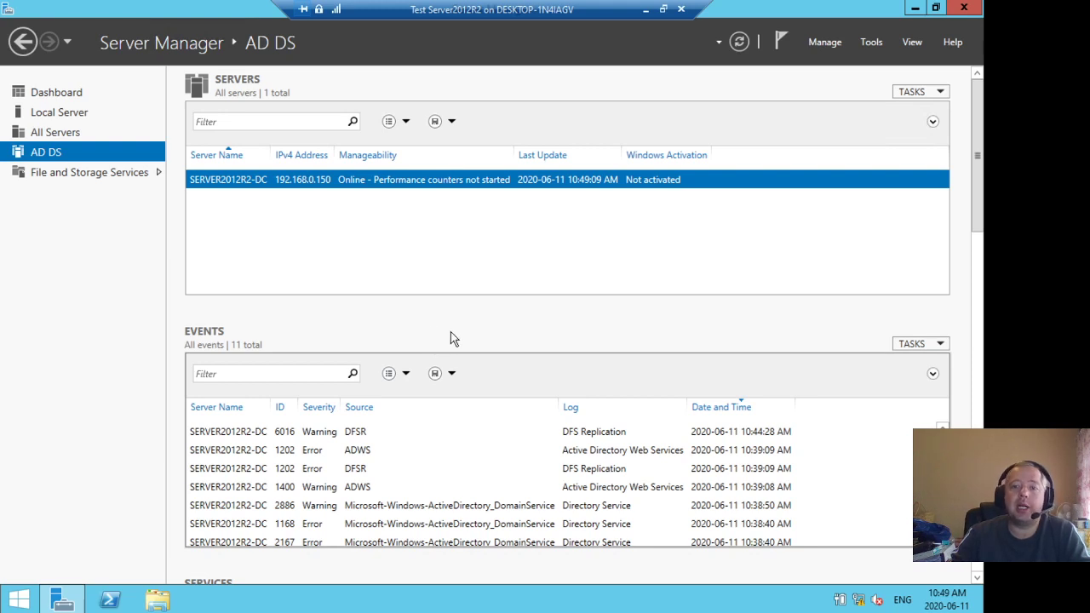
pyautogui.moveTo(982, 610)
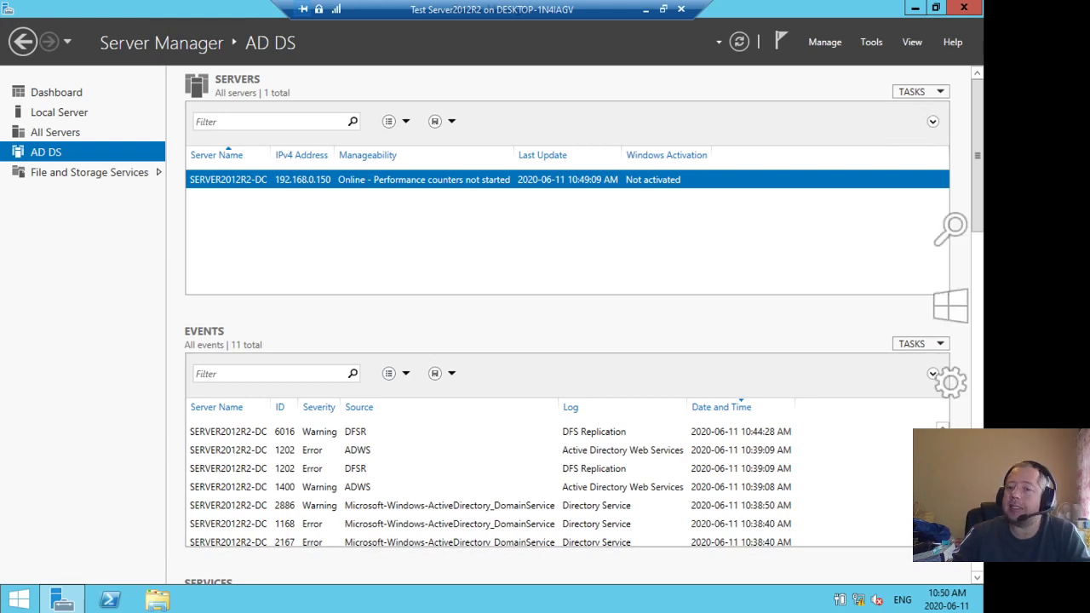